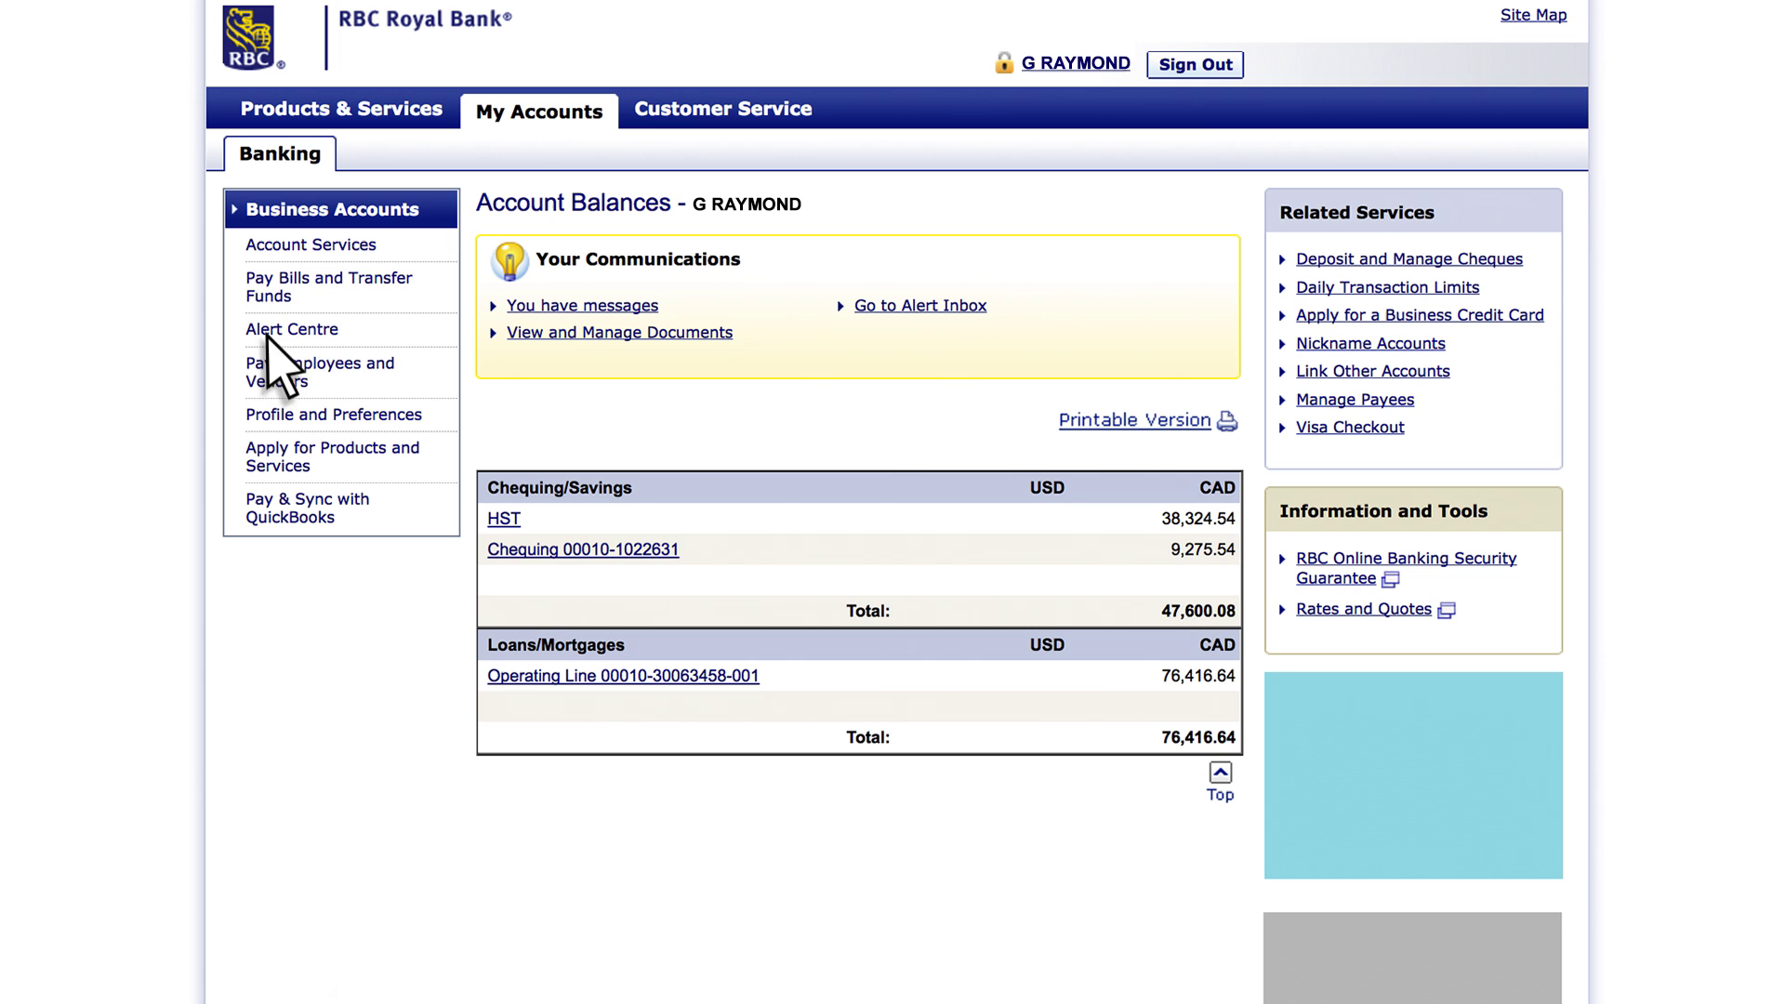
- Go from Account Balances to the Pay Bills & Transfer Funds form
click(330, 279)
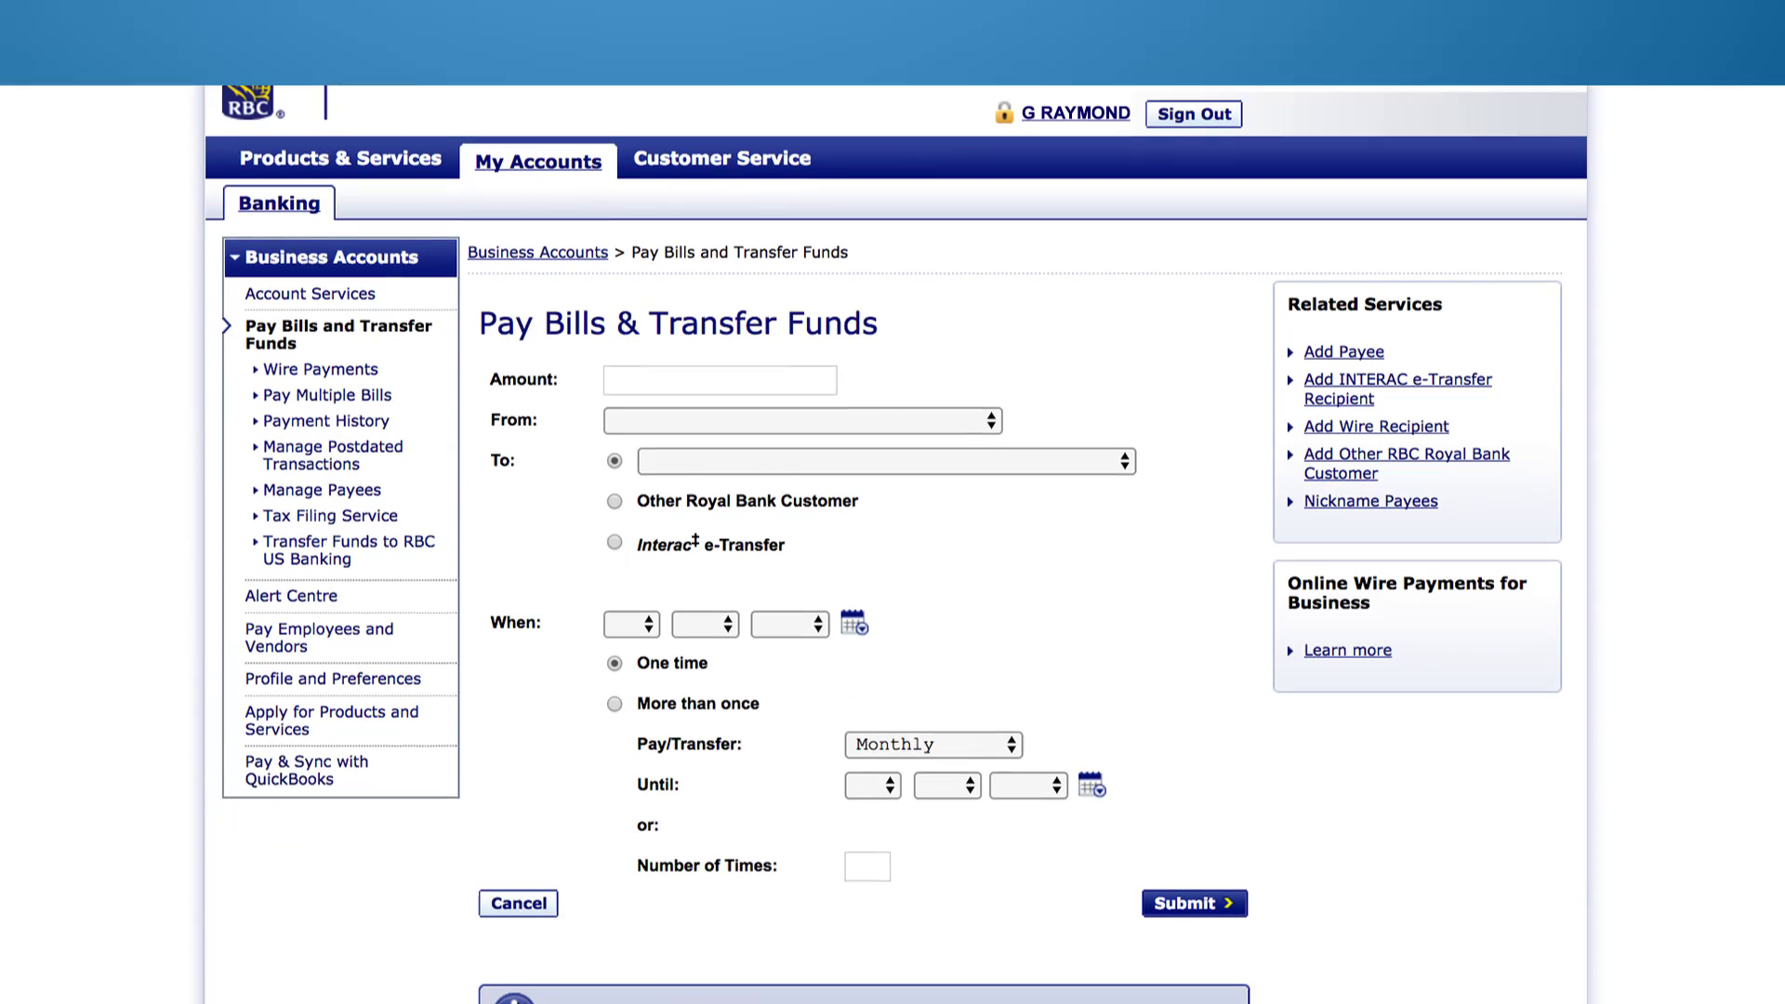
text(10)
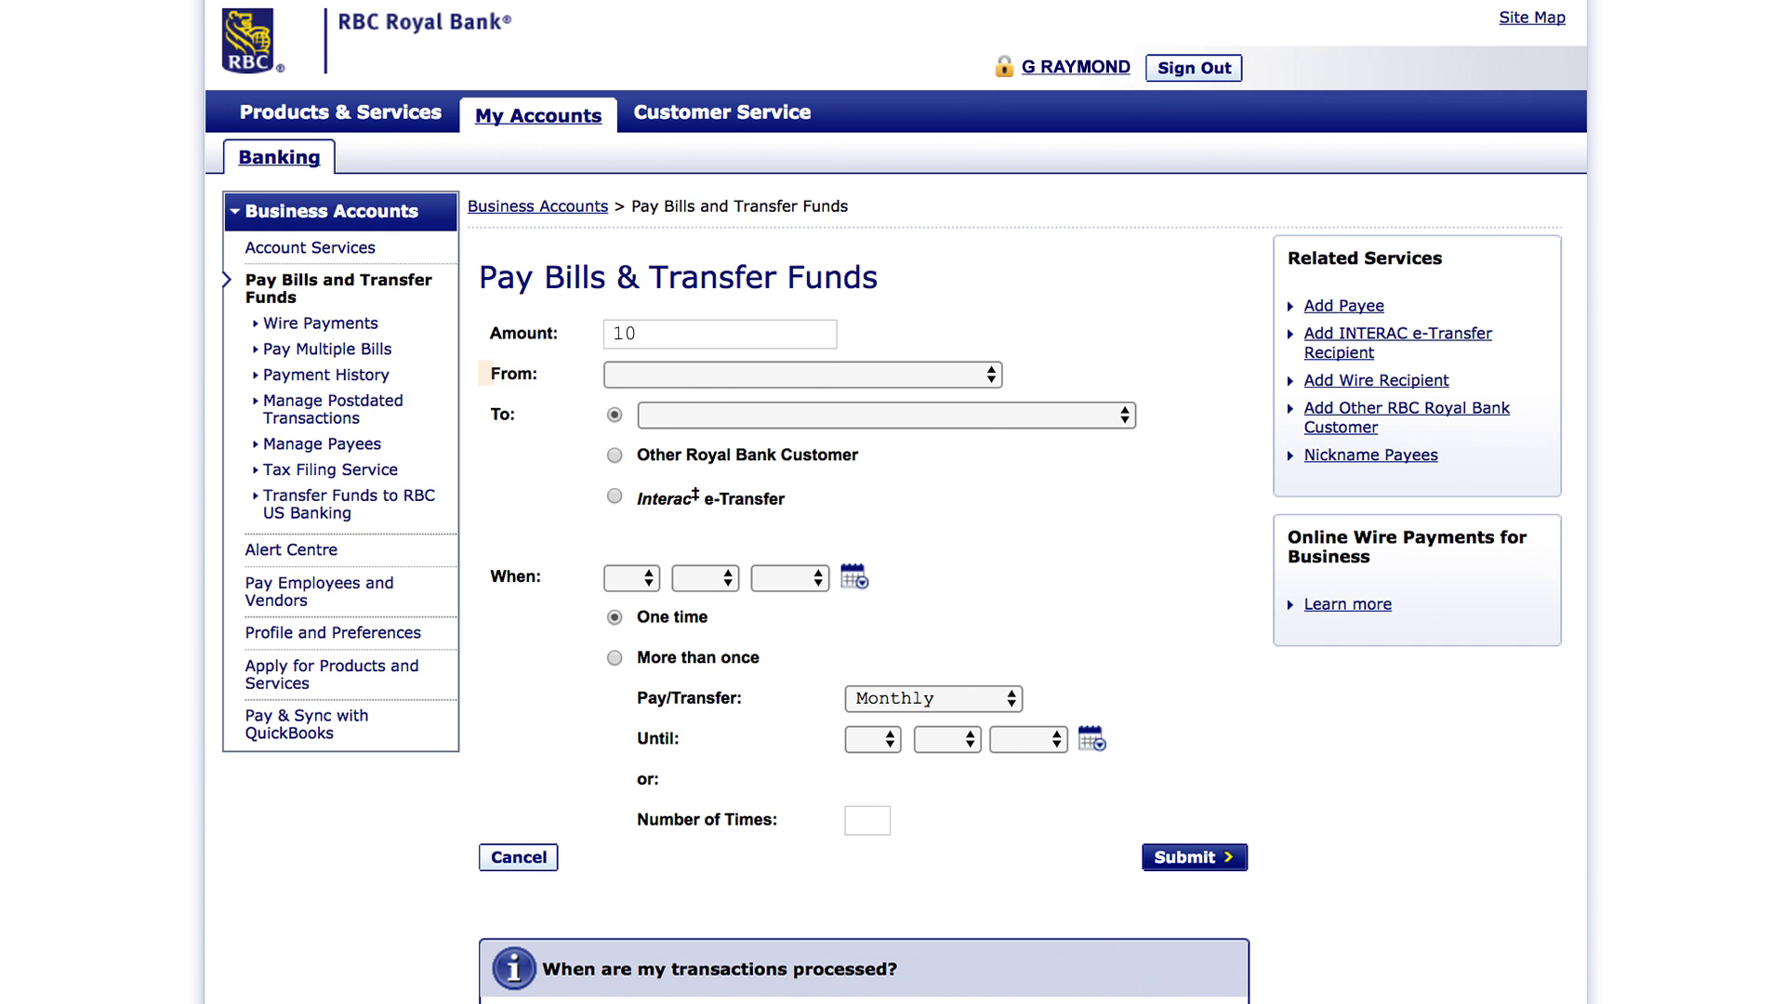
- Submit a $10 transfer from Chequing to the Operating Line for review
click(797, 374)
click(656, 395)
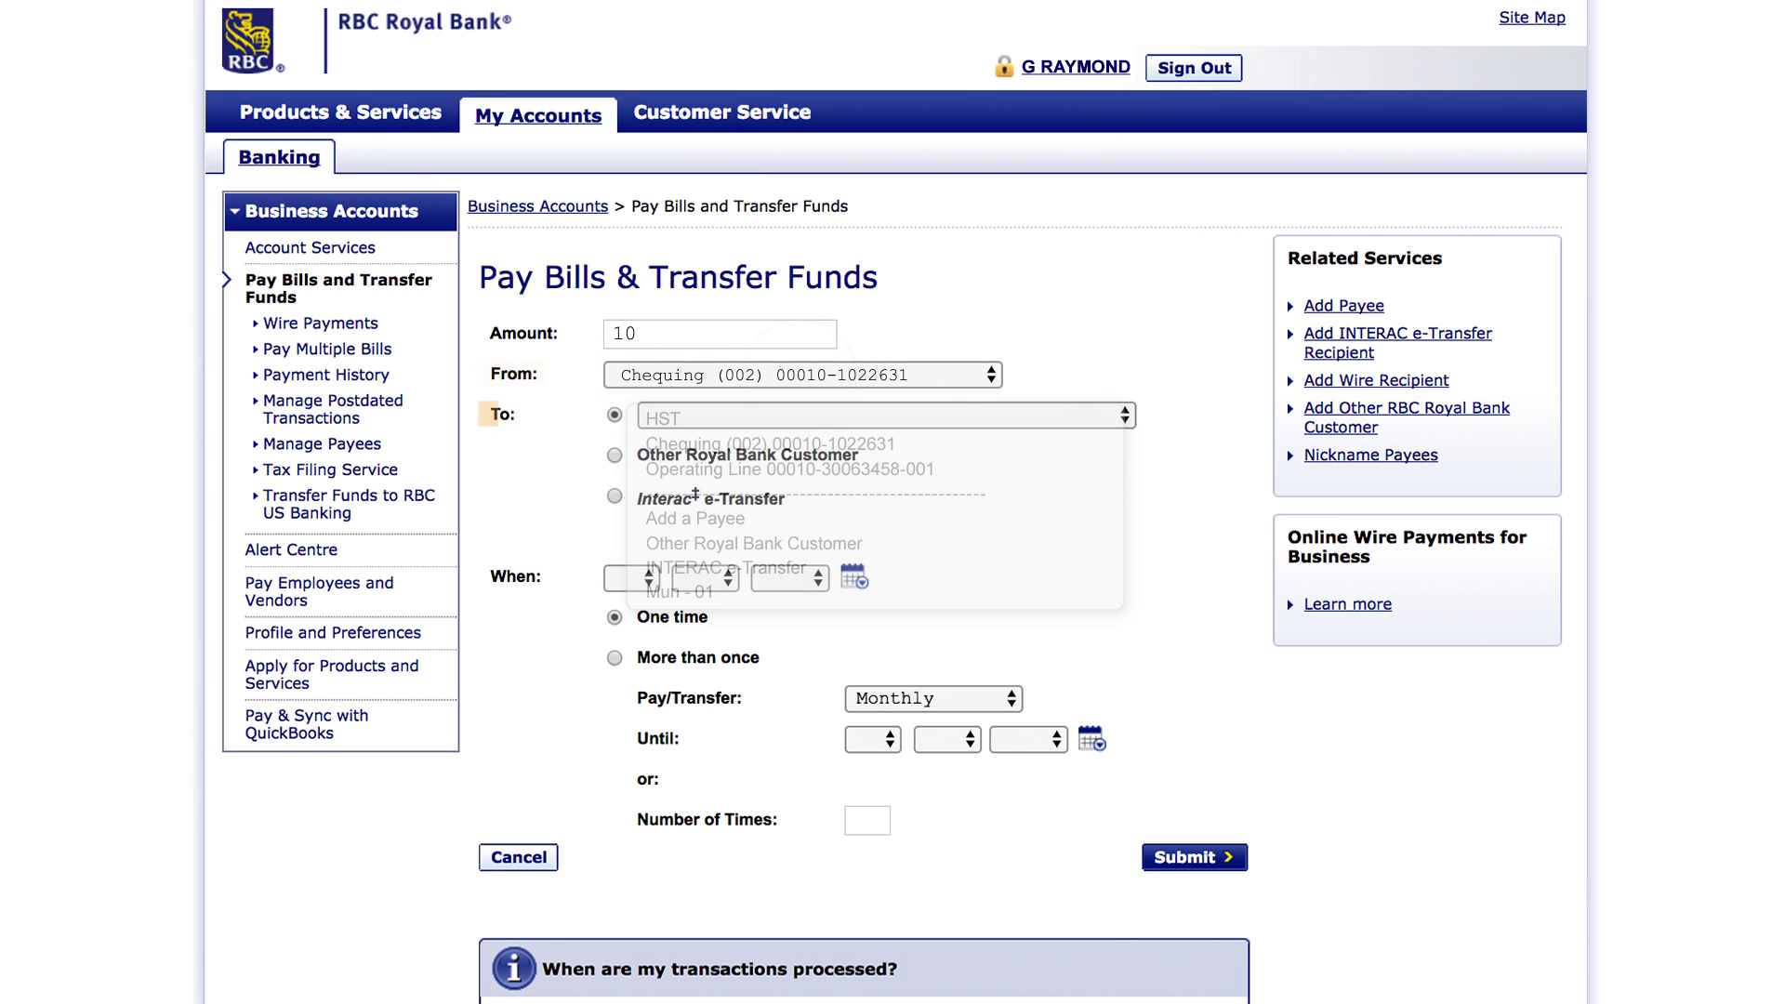
click(788, 469)
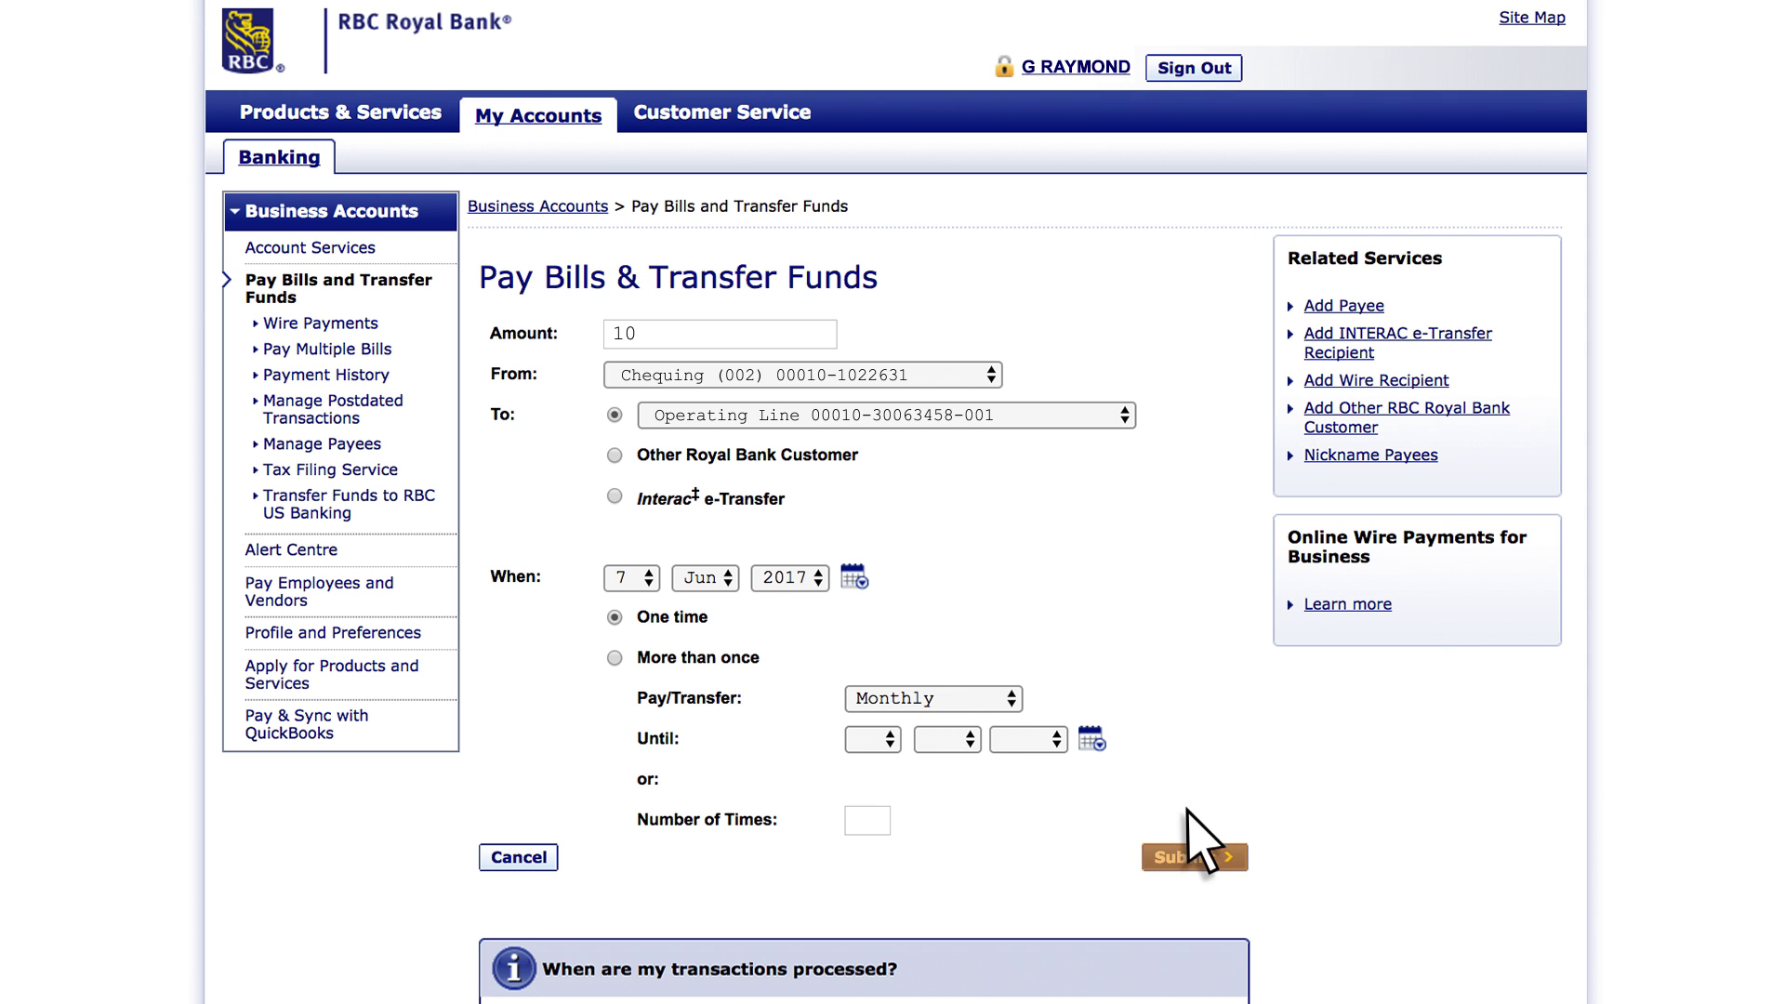
click(1186, 855)
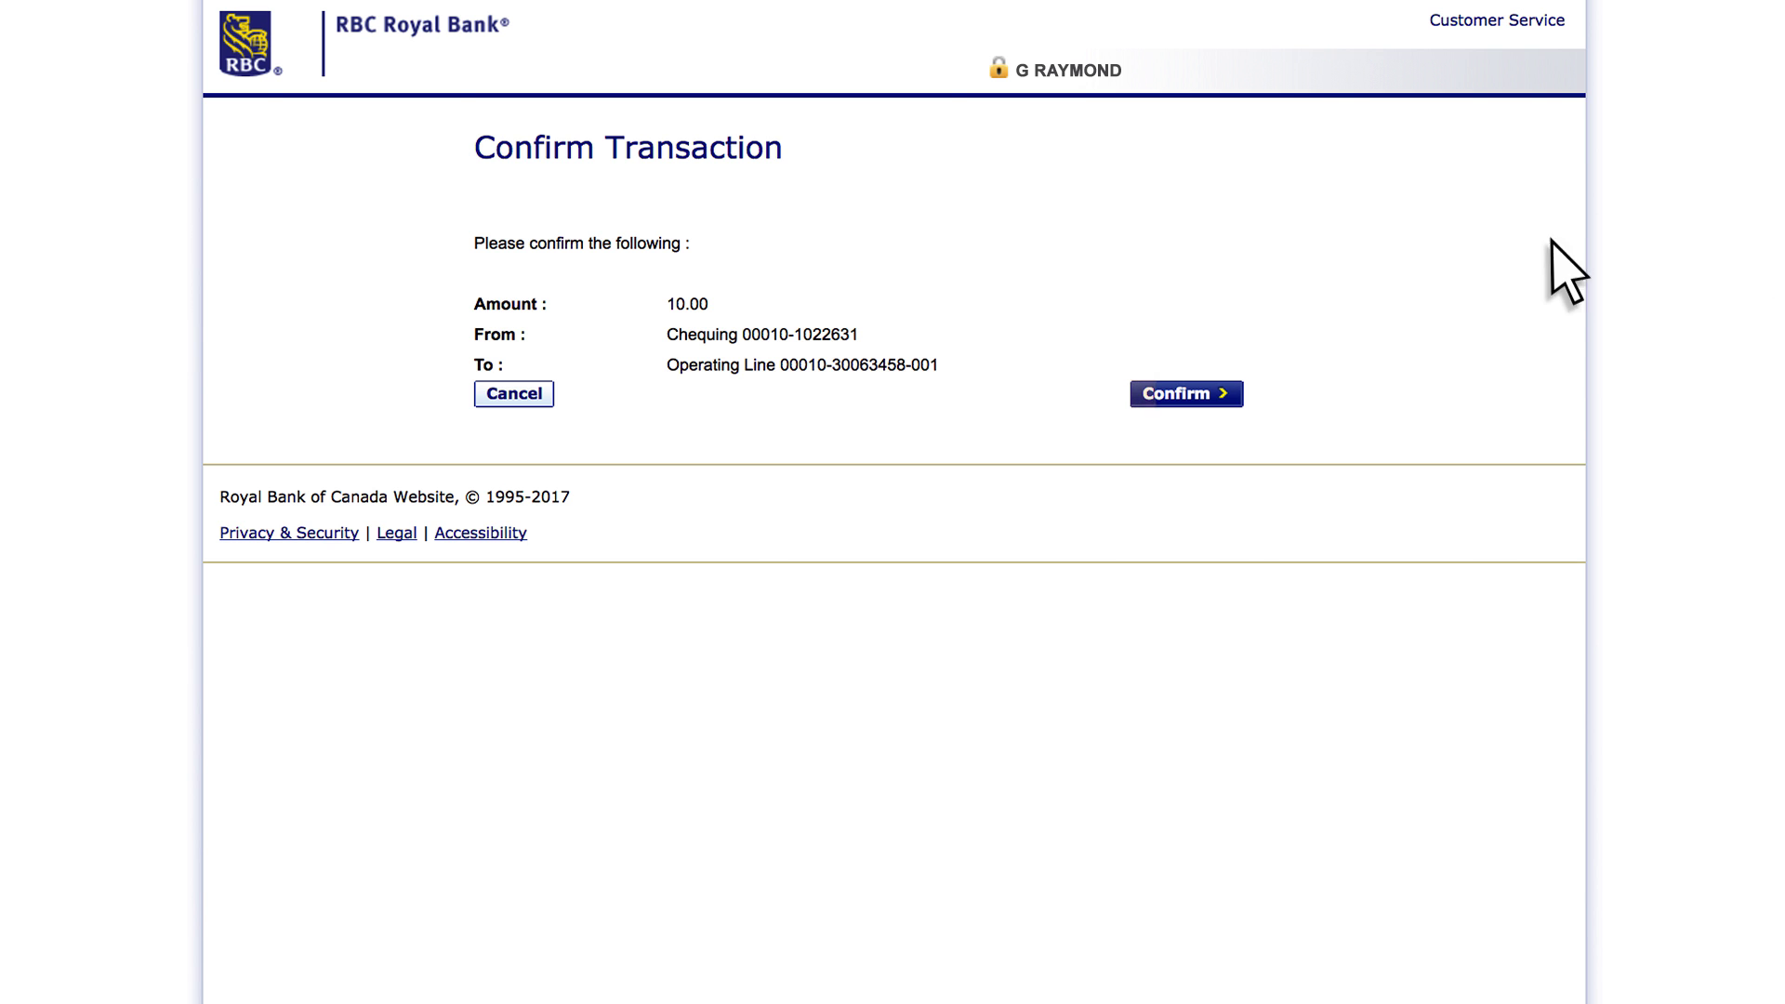
- Confirm the $10 Operating Line transfer, then go to Pay Multiple Bills
click(1186, 396)
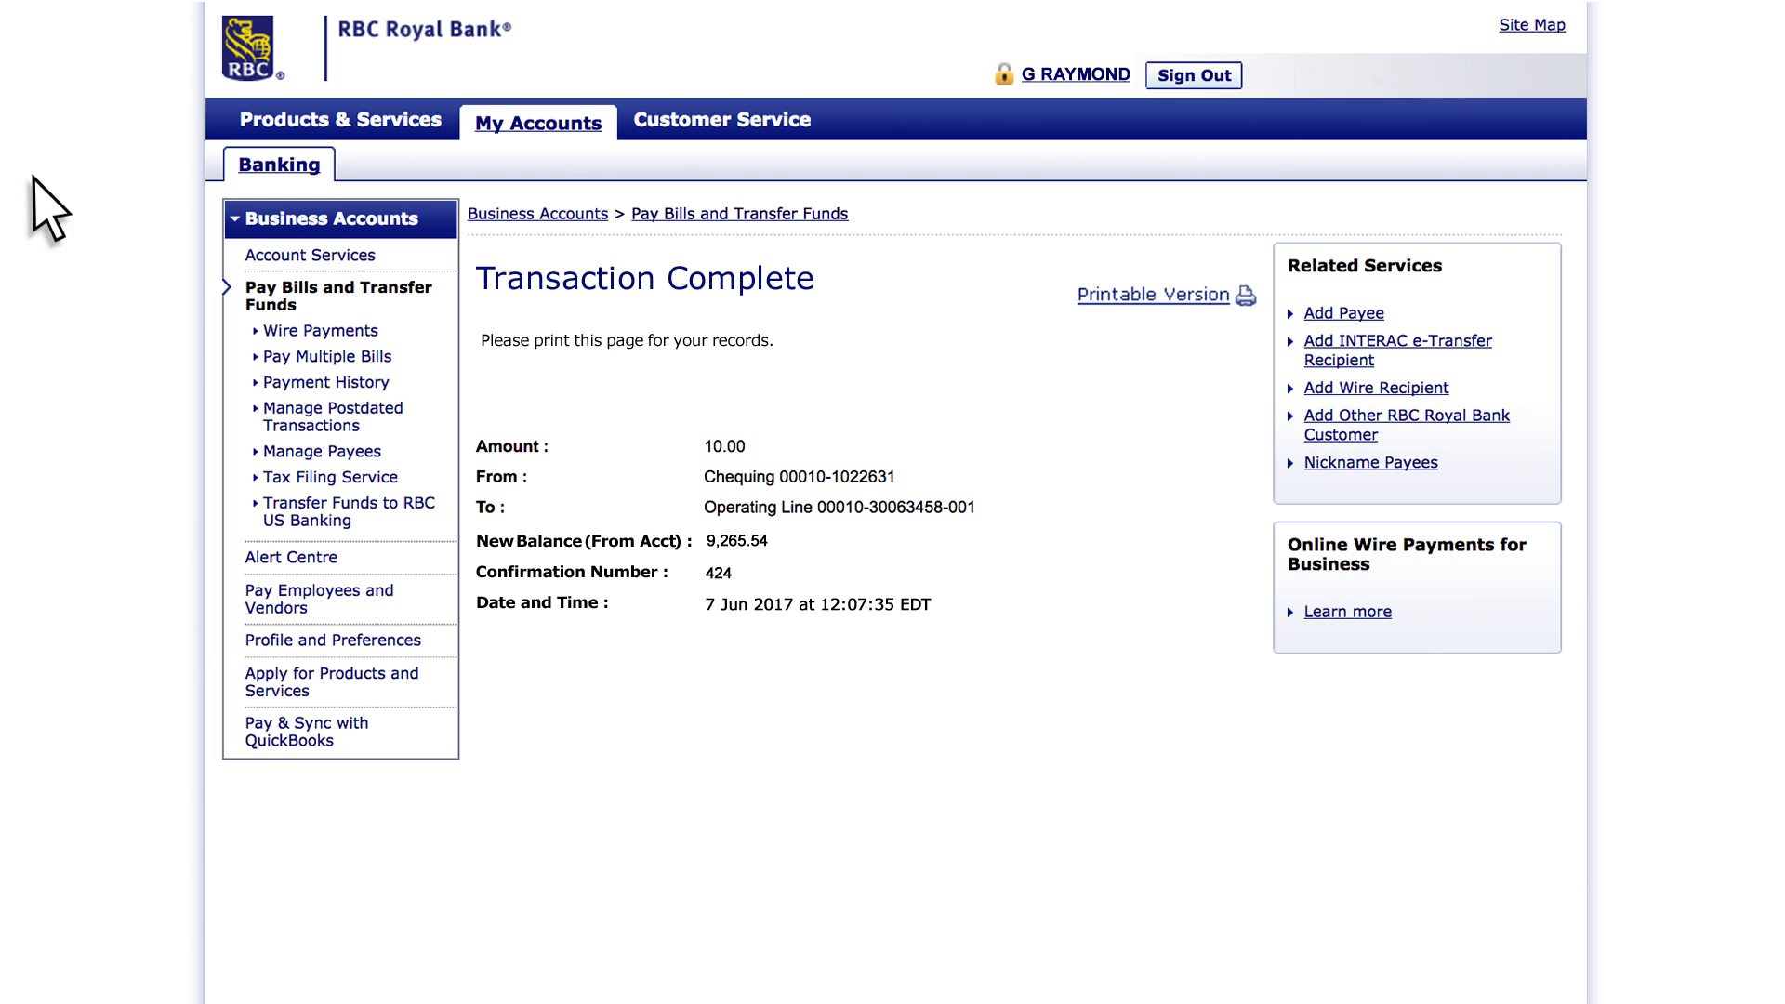
click(324, 358)
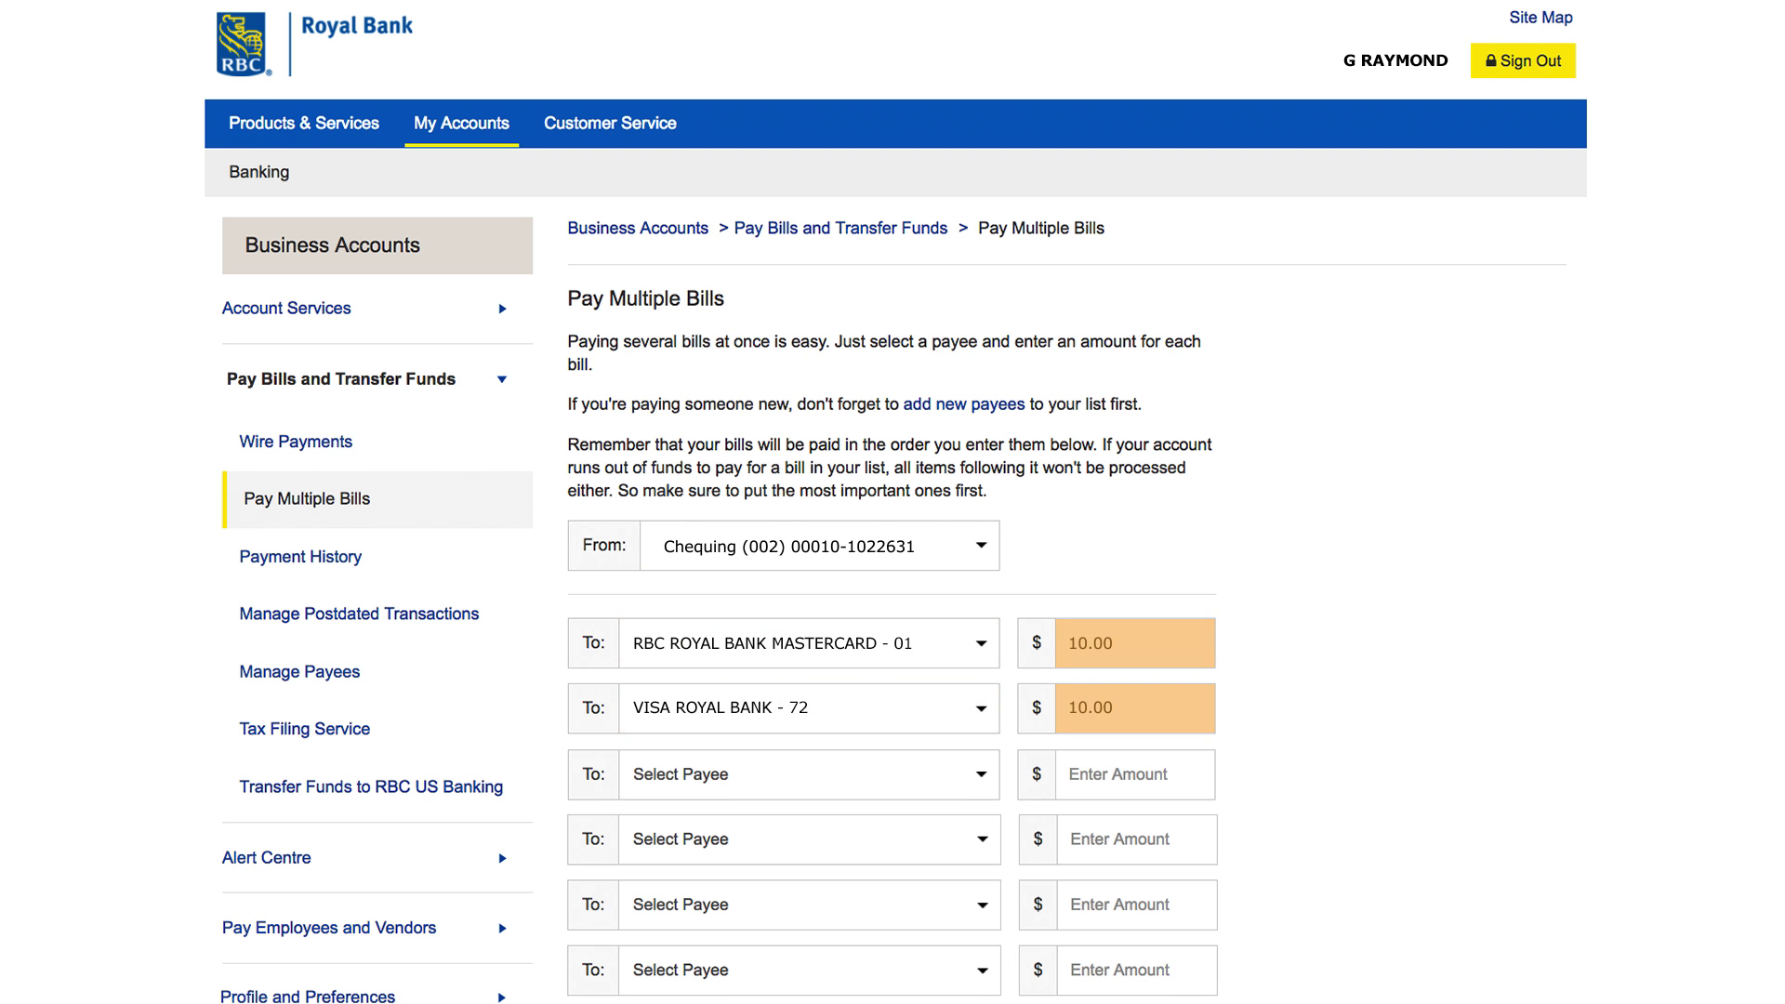
scroll(1593, 669, down, 5)
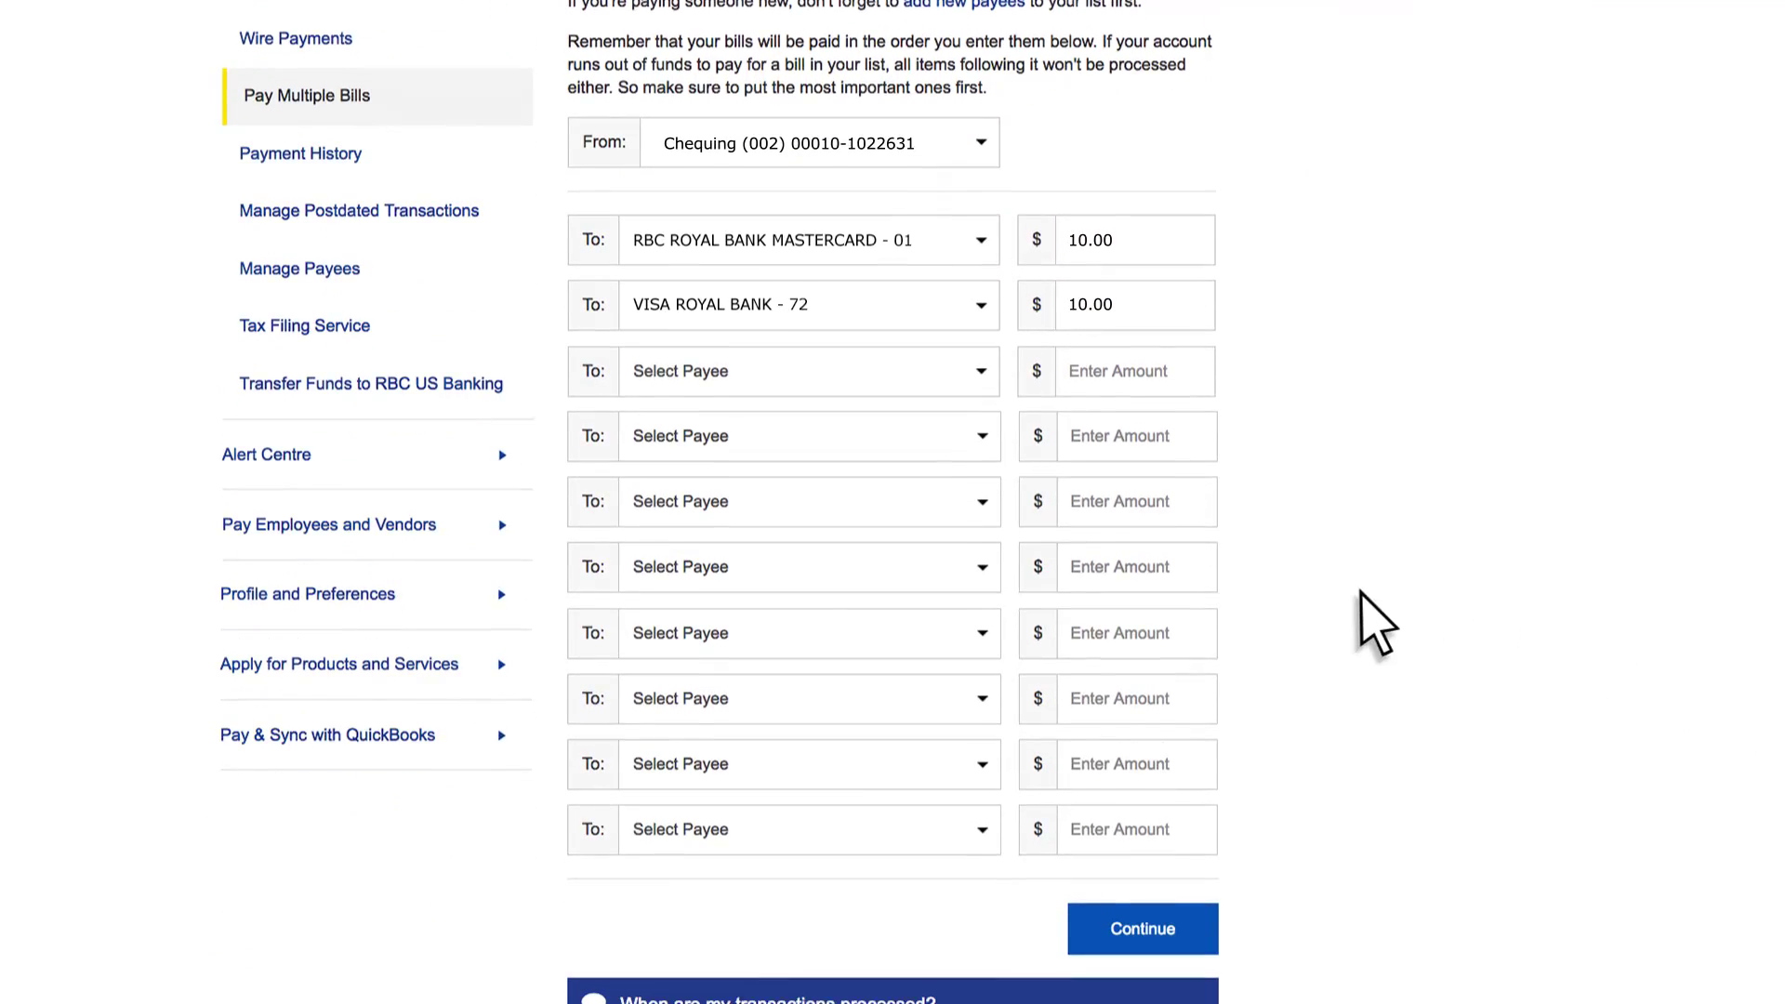
- Review and confirm the two $10.00 Mastercard and Visa payments
click(1138, 781)
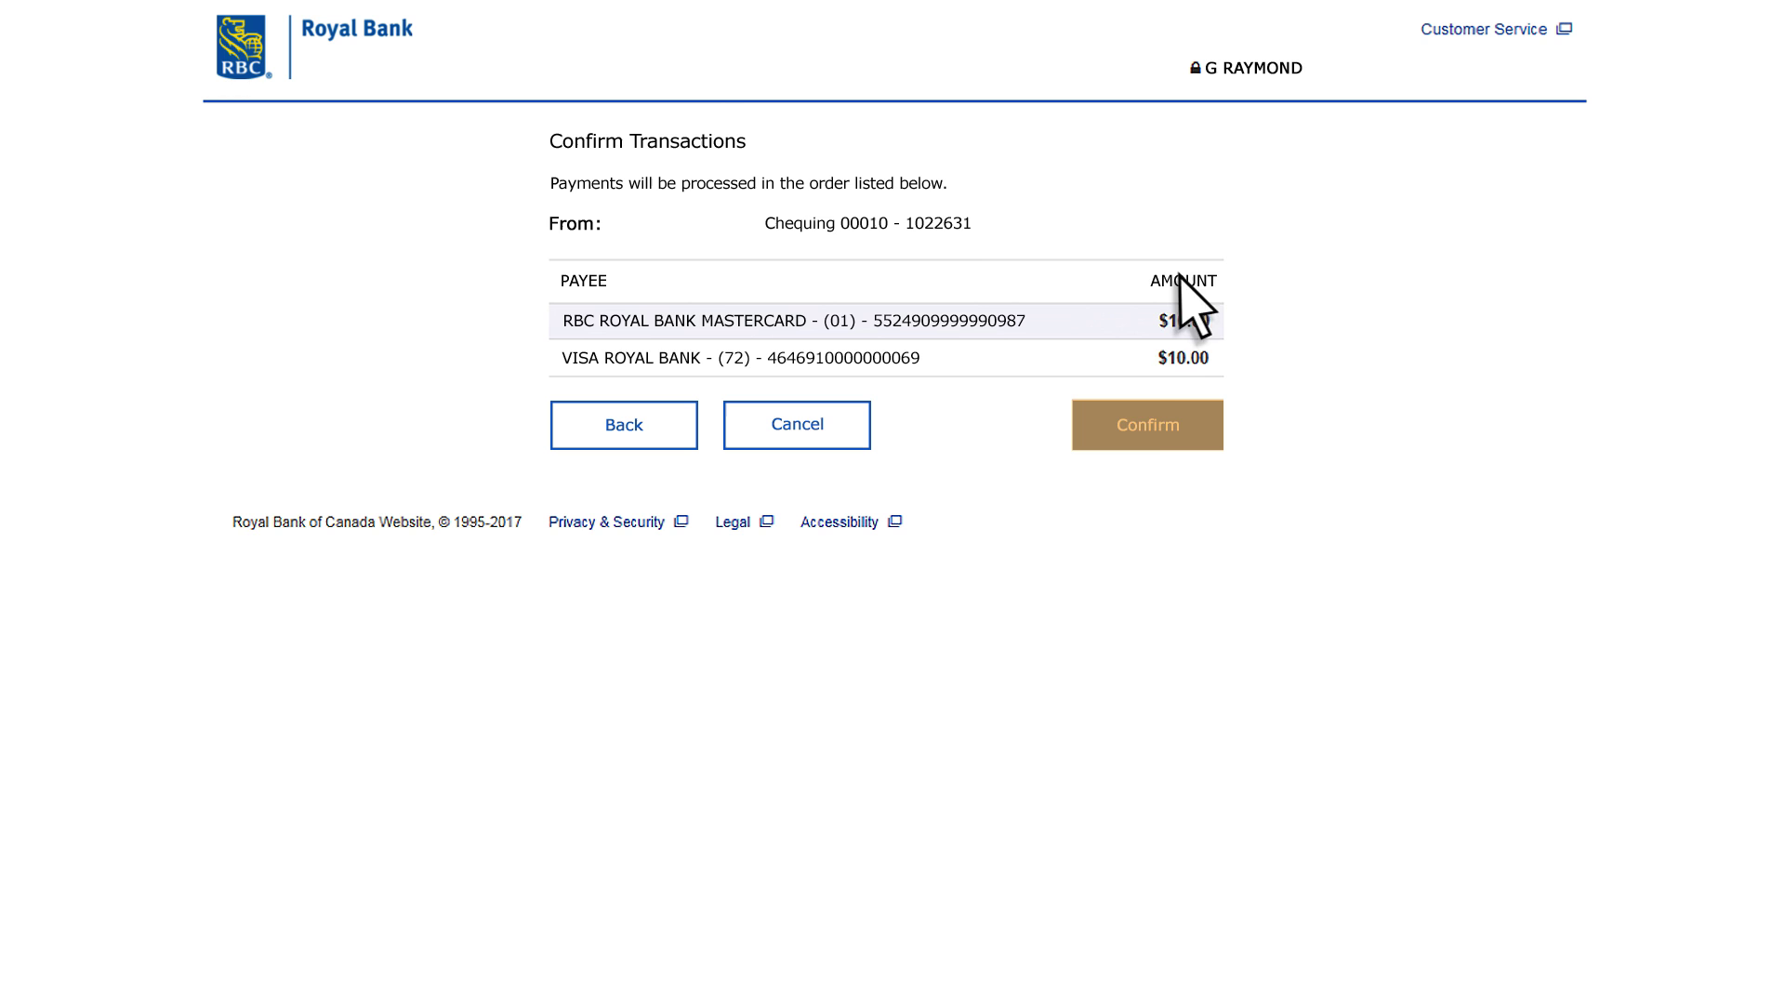
click(1144, 427)
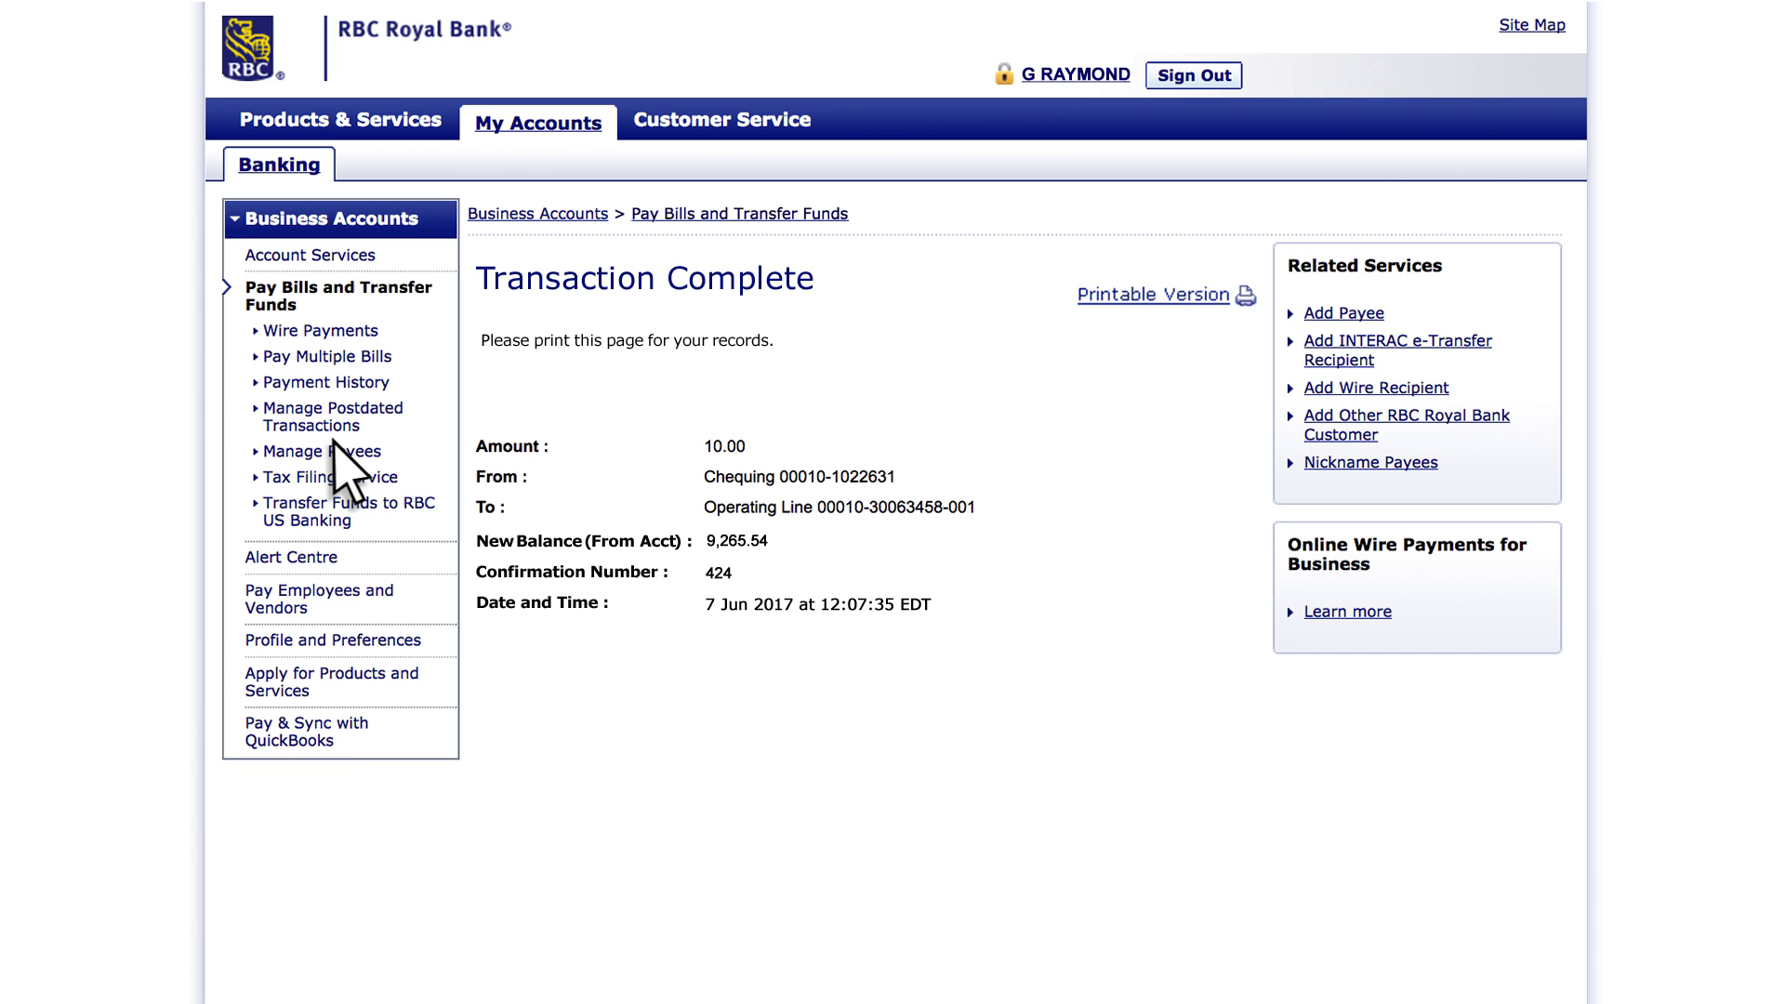
- Go to Manage Payees and begin the Add Payee form
click(321, 449)
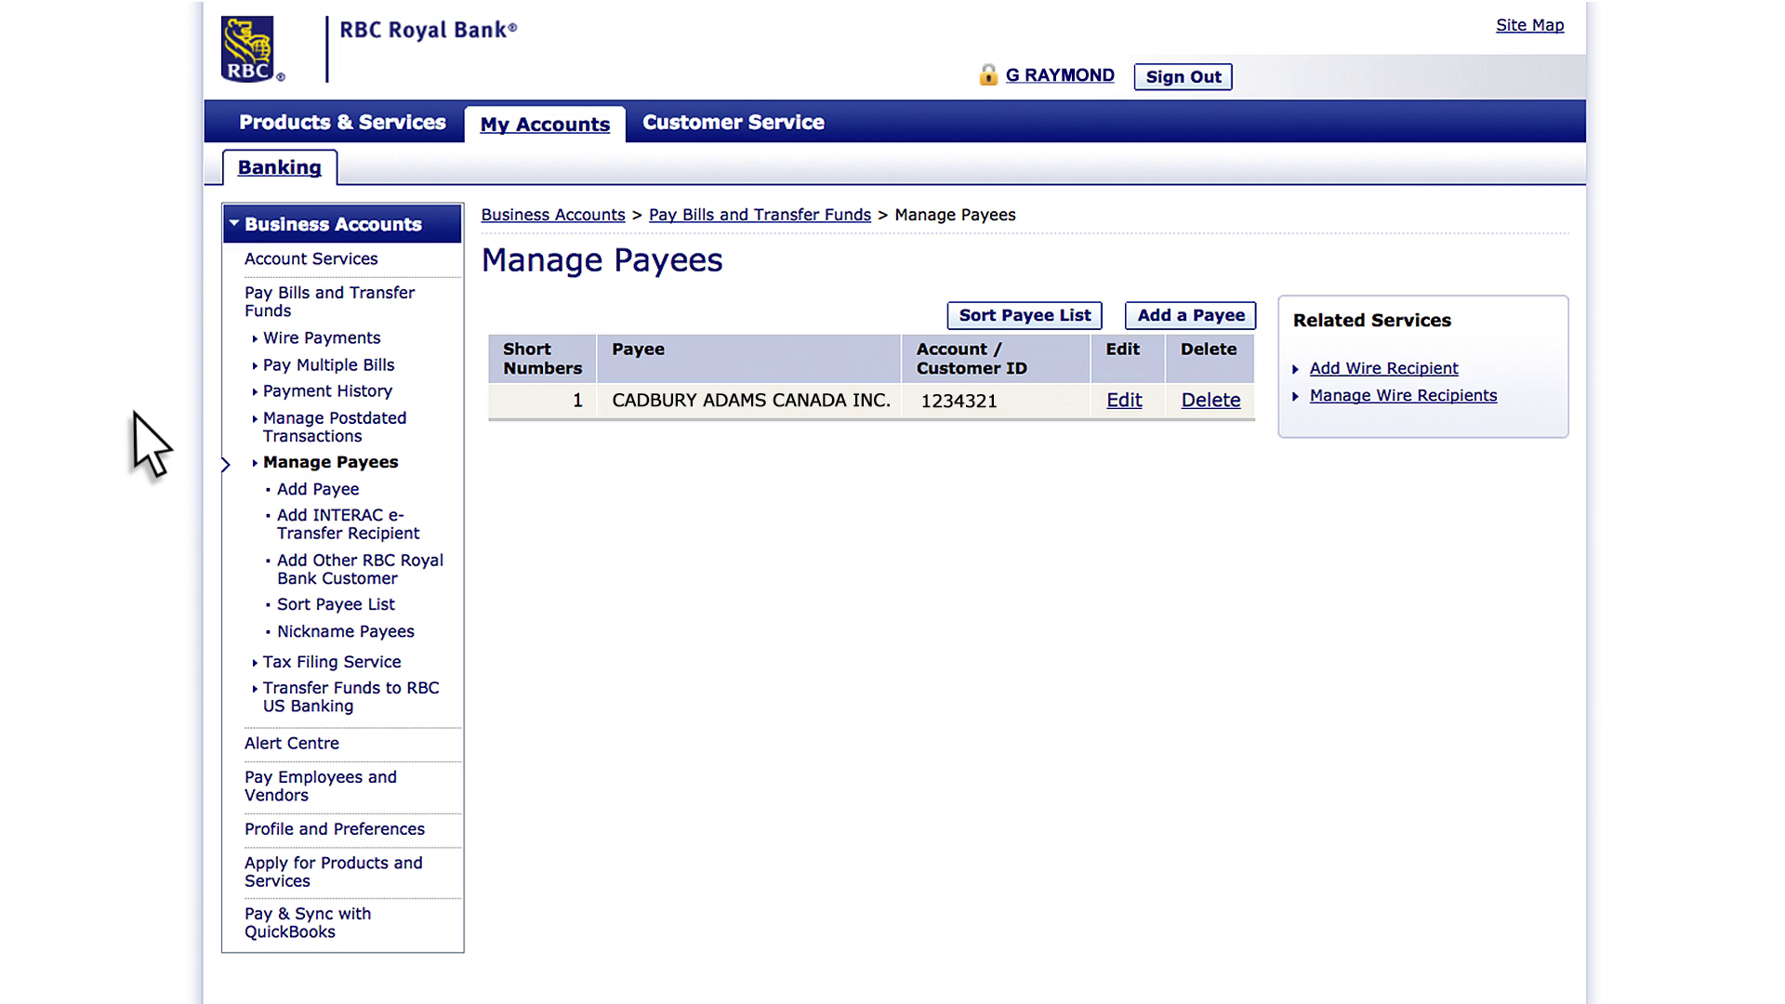
click(319, 492)
text(sears)
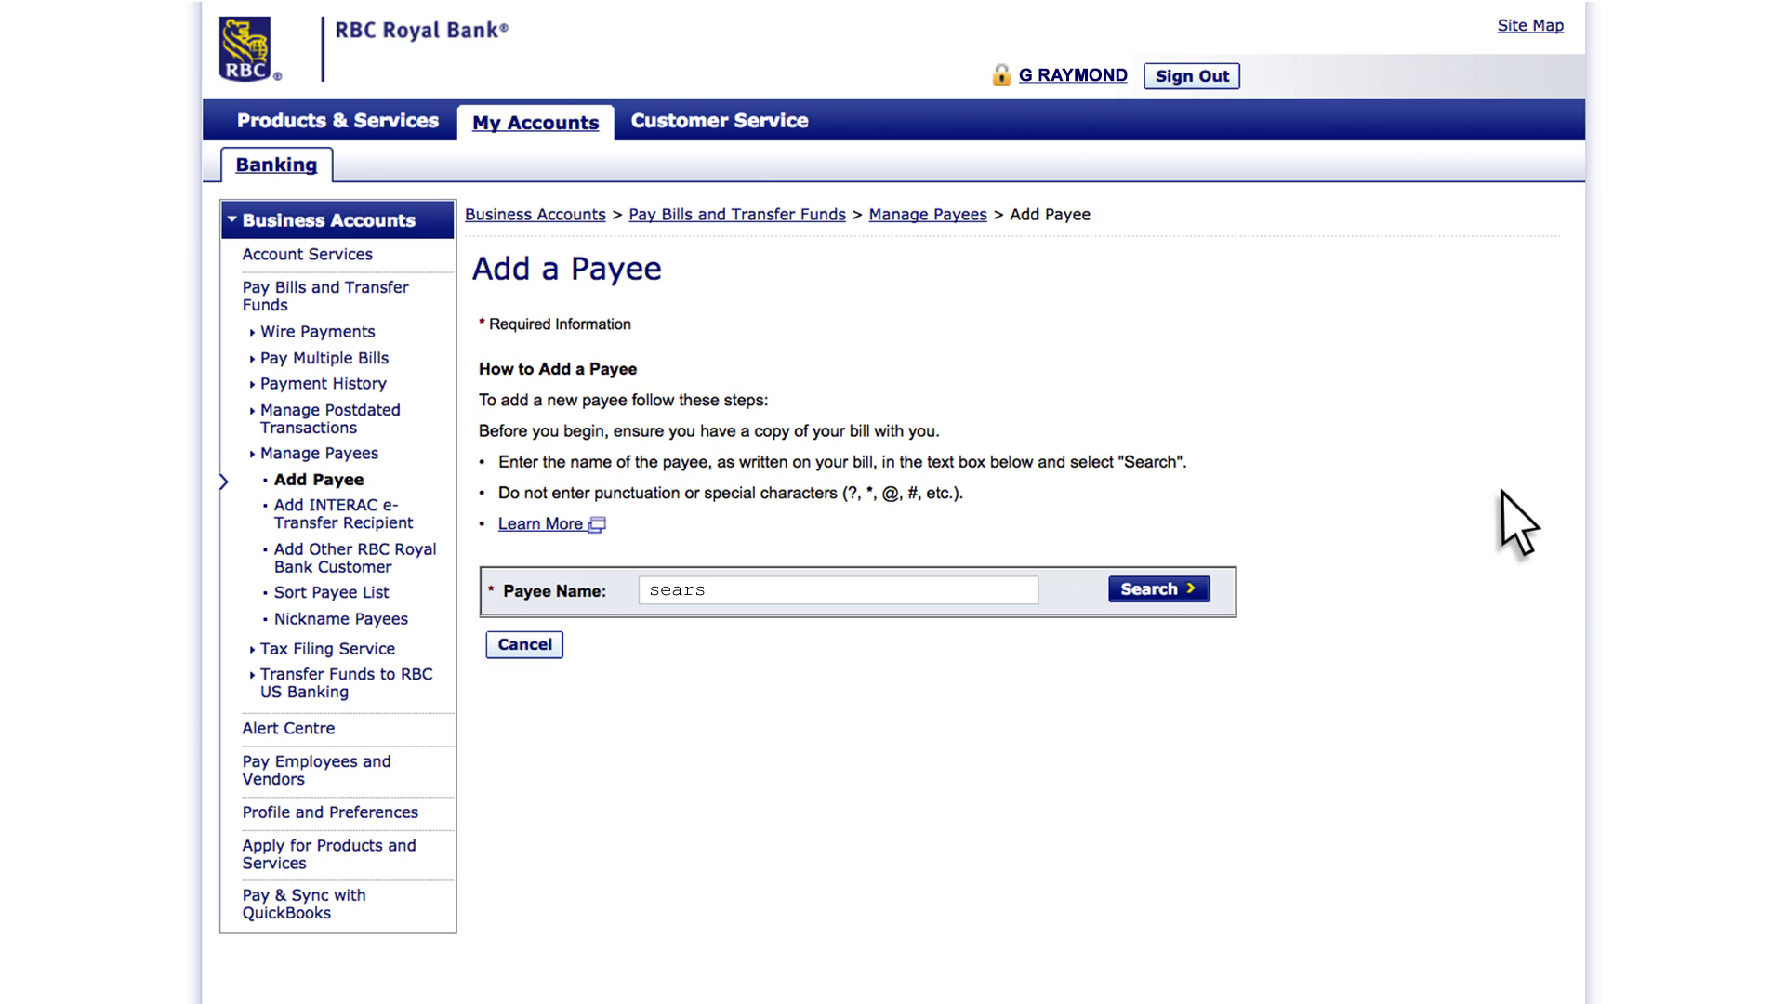
- Search for 'sears' and pick SEARS INSURANCE LTD with account 123456
click(1158, 591)
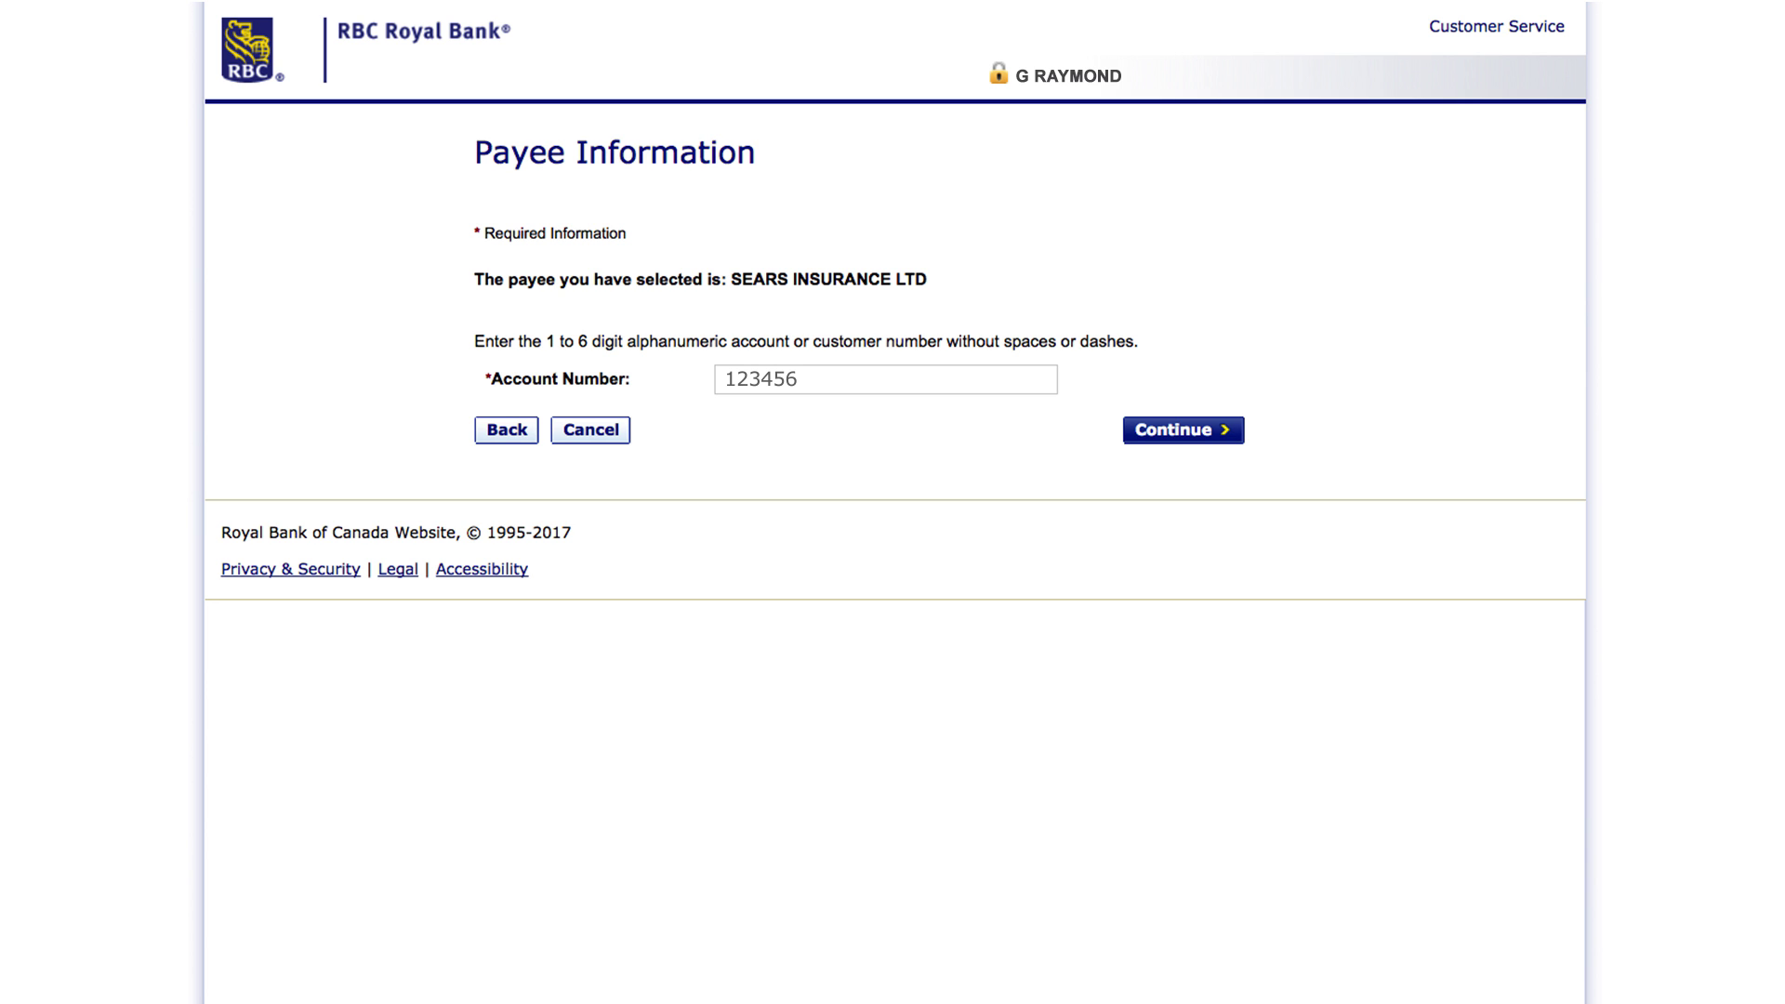
- Confirm adding SEARS INSURANCE LTD (account 123456), then go back to Manage Payees
click(1184, 433)
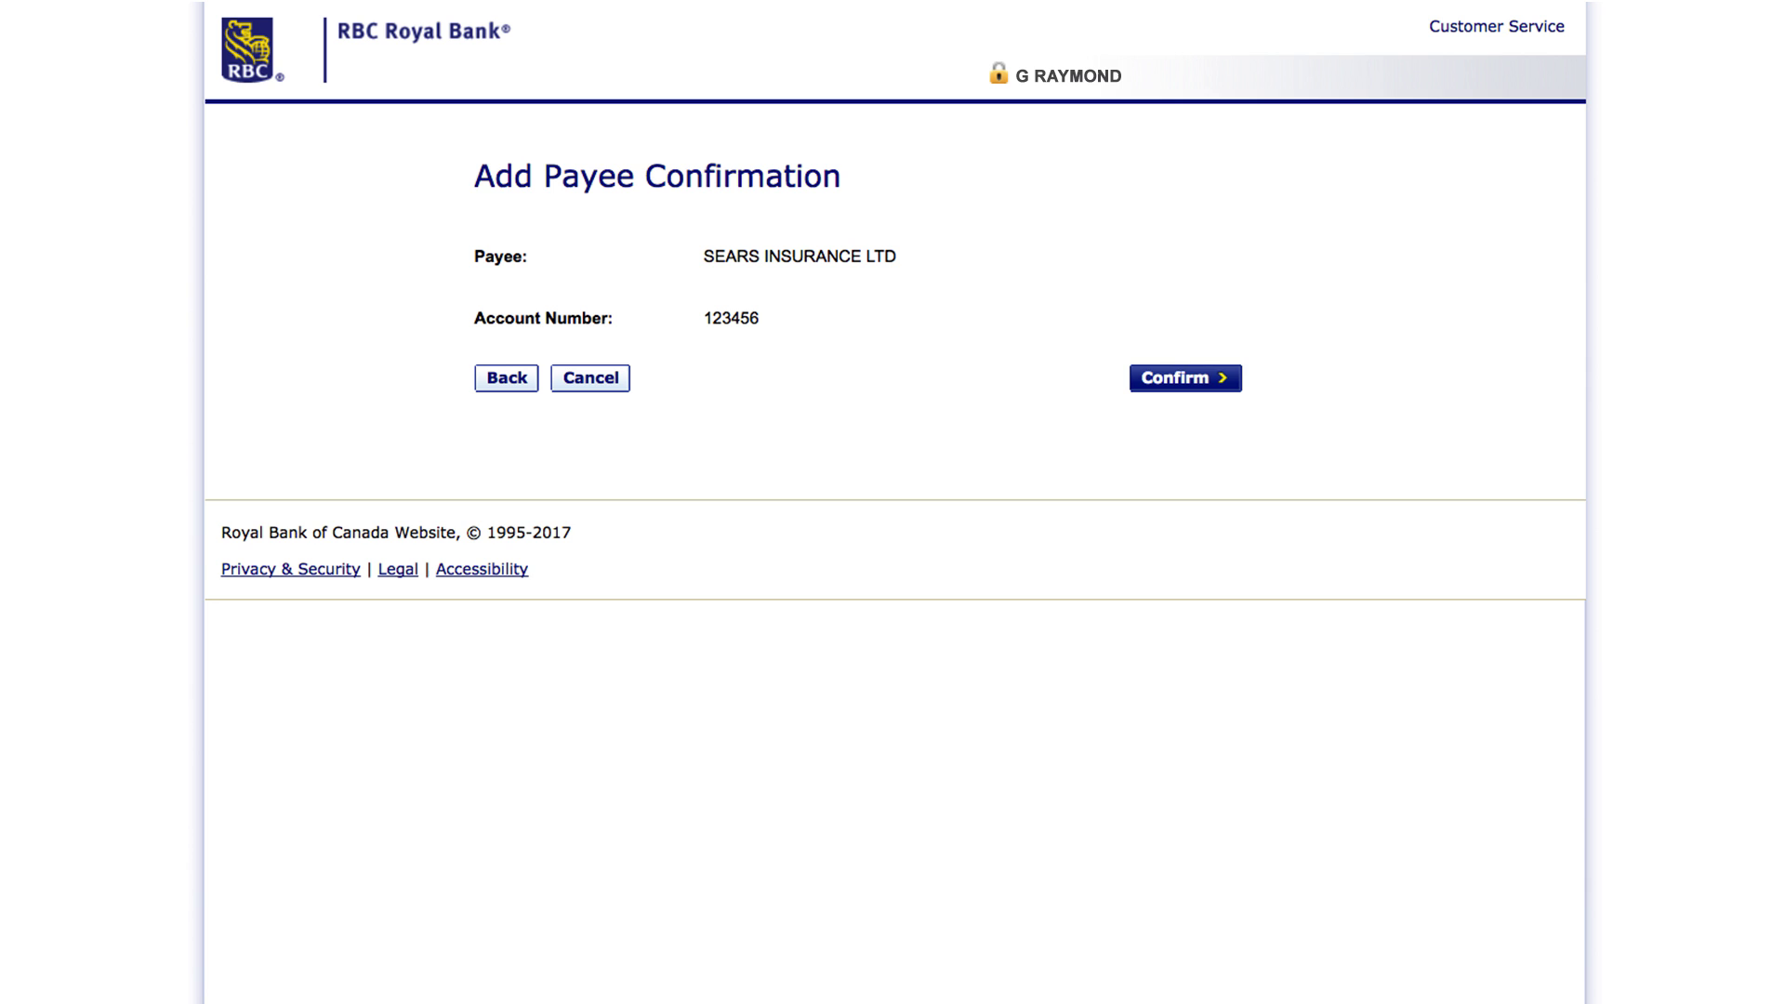
click(1185, 379)
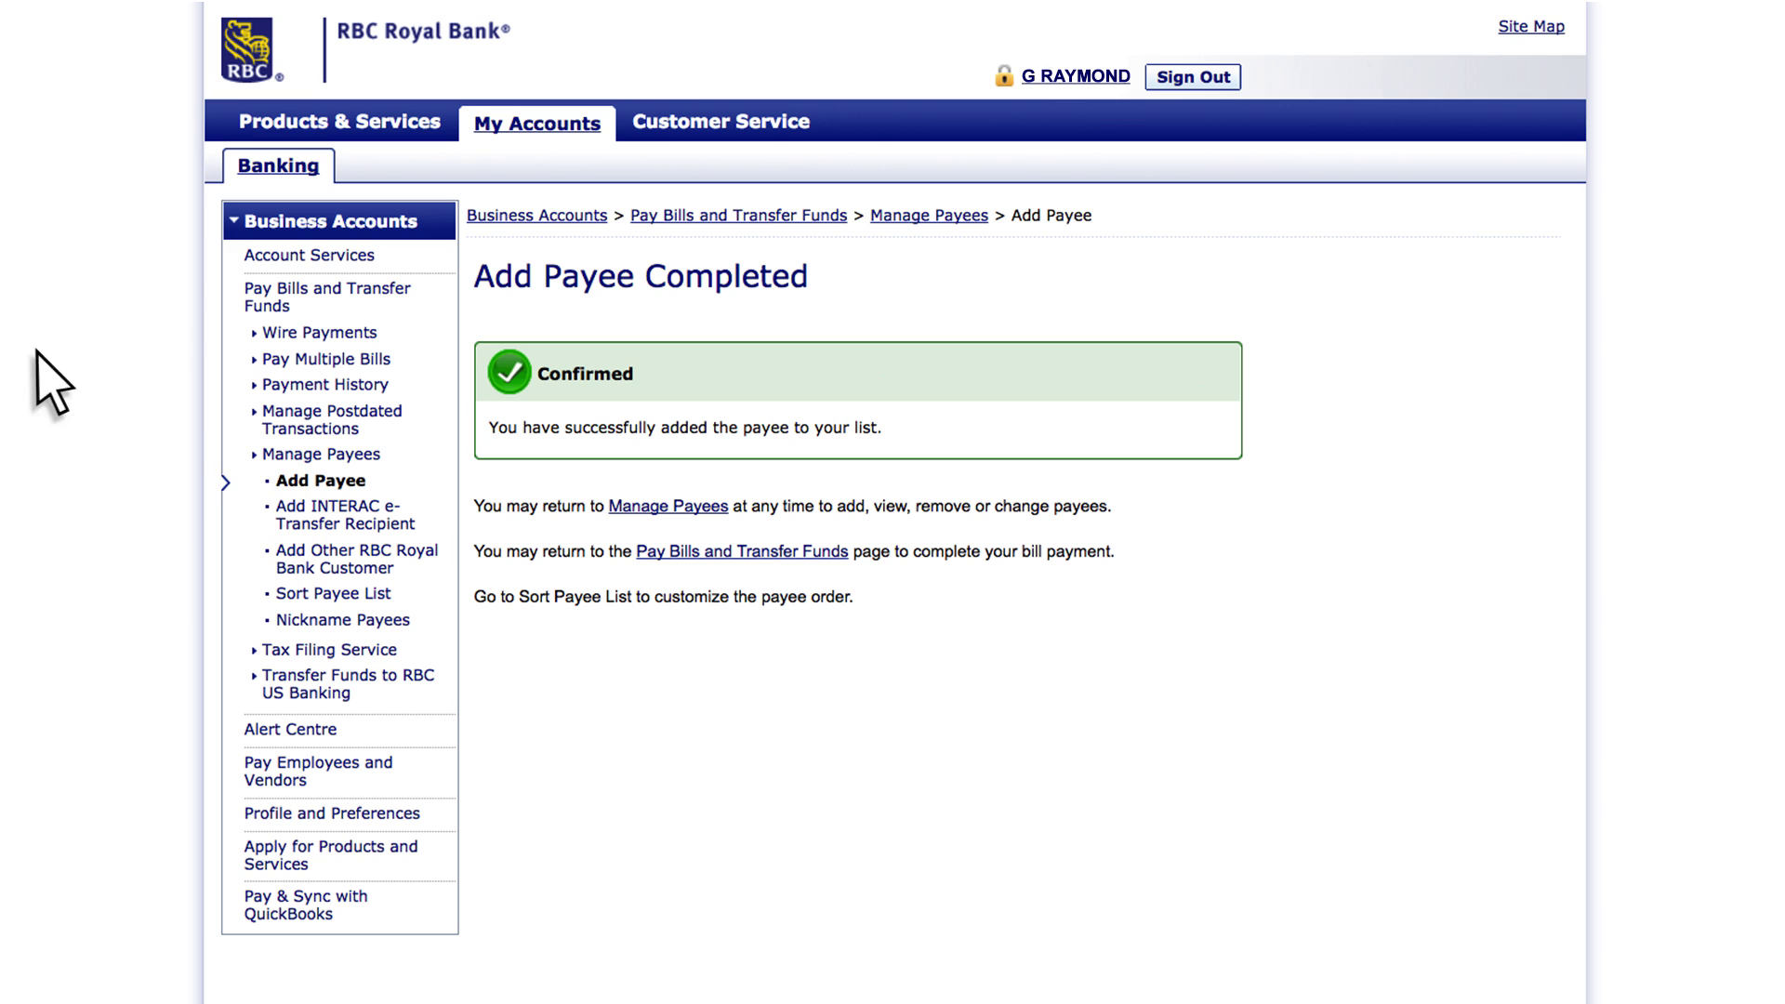
click(316, 453)
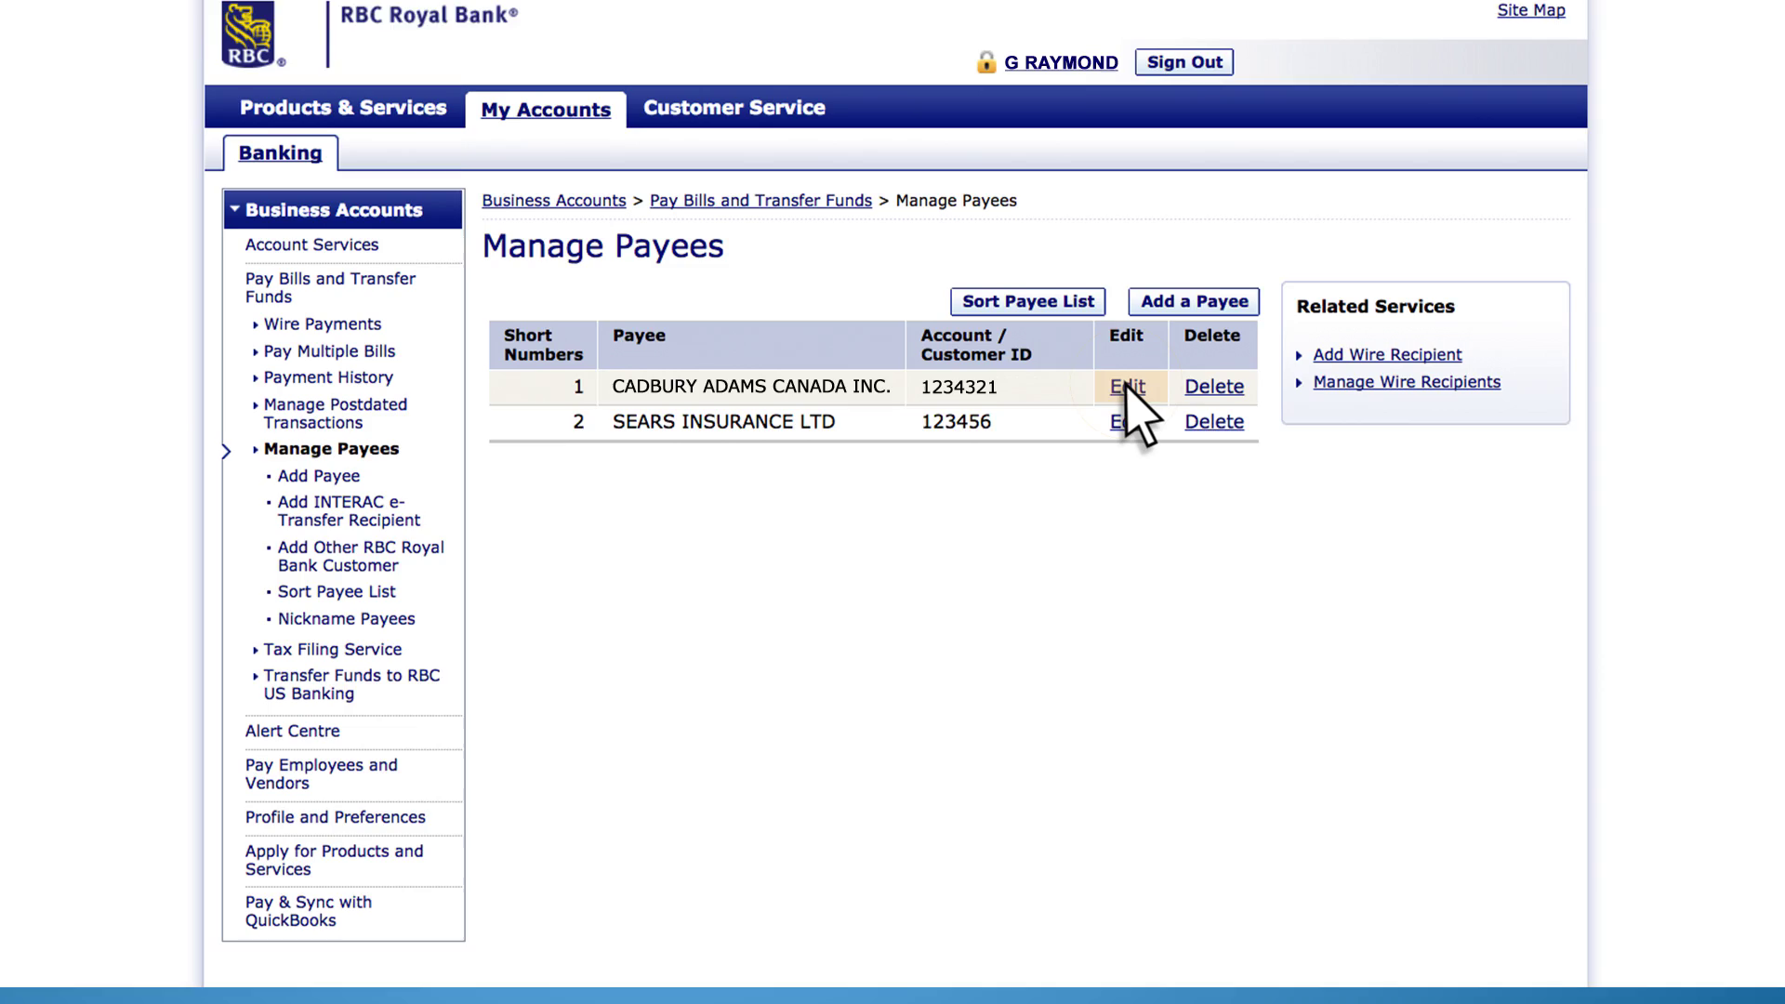
- Edit the CADBURY ADAMS CANADA INC. payee and confirm its nickname 'Cadbury'
click(1127, 385)
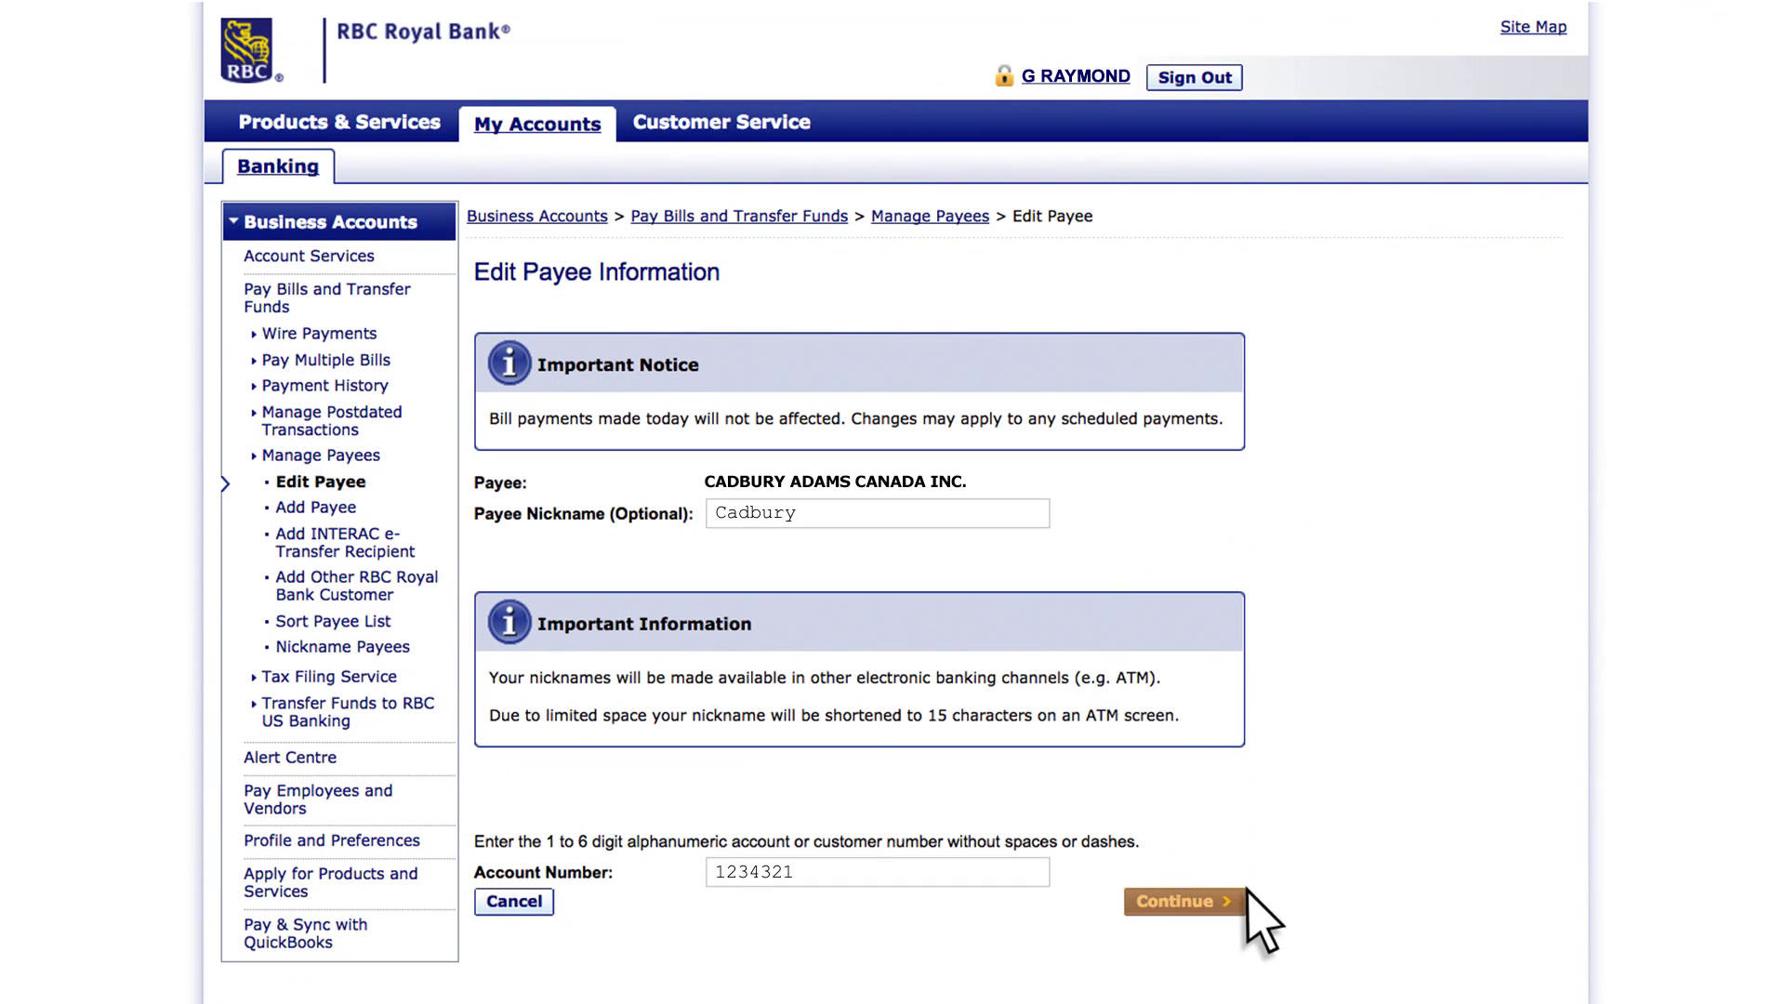
click(1190, 904)
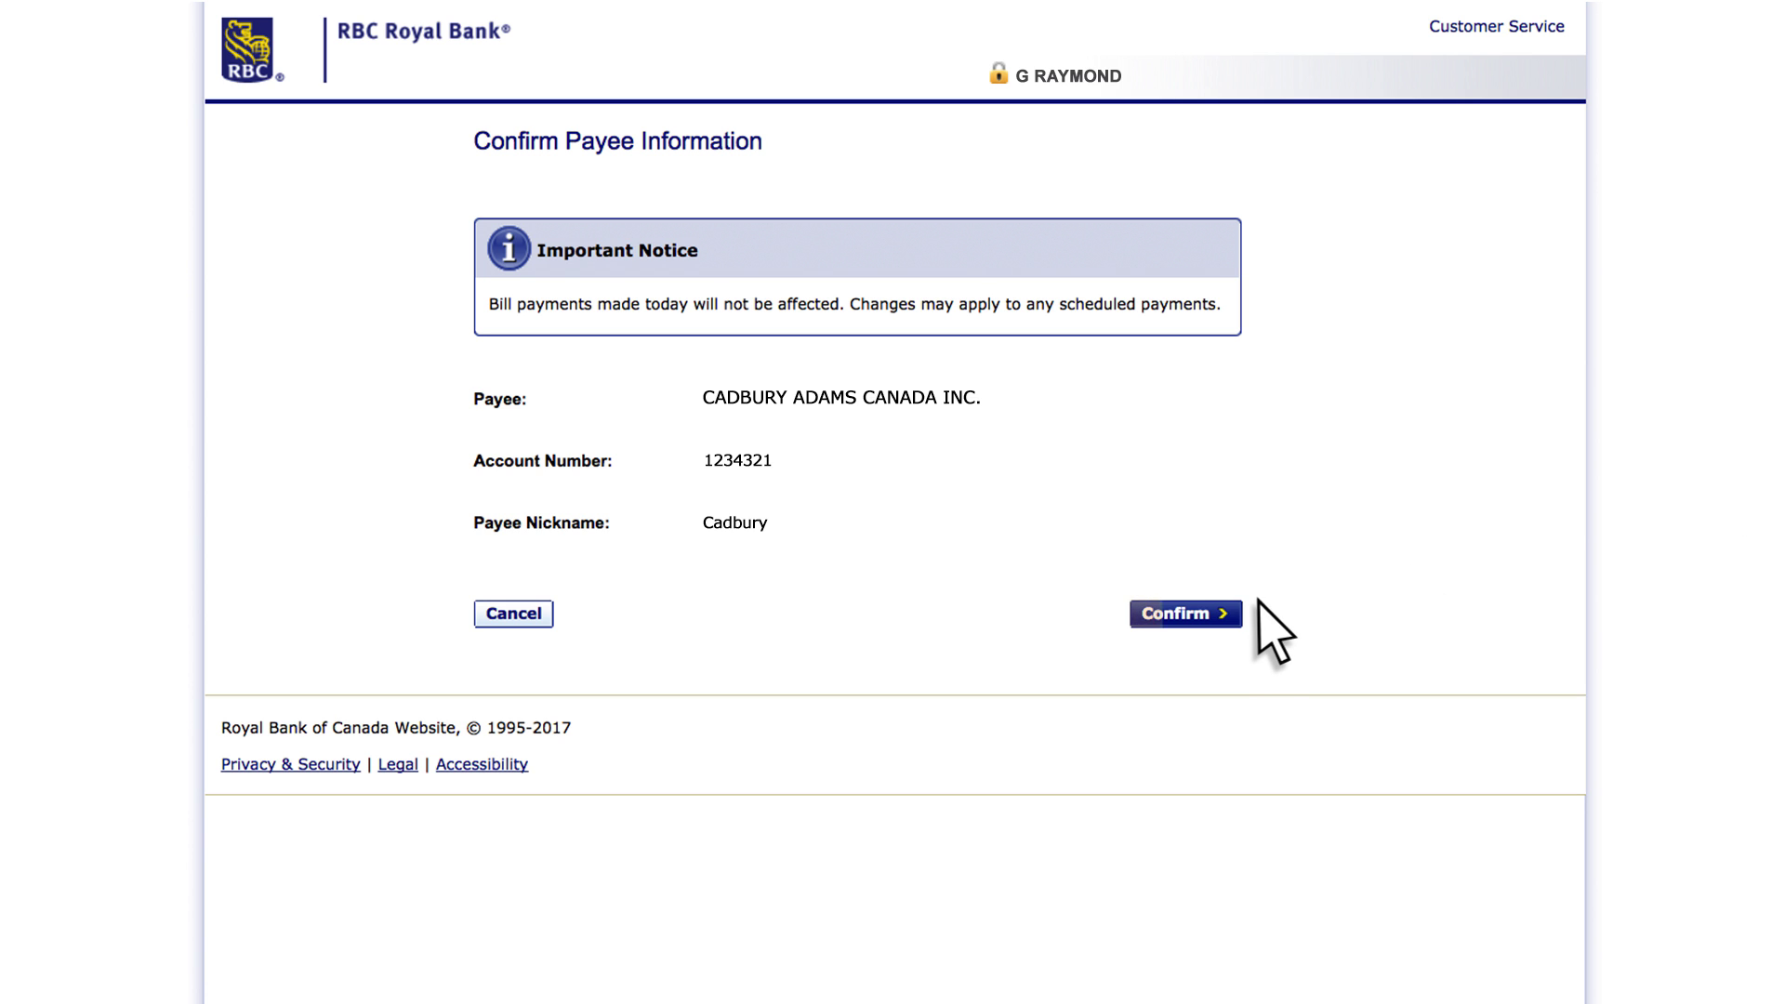
click(1182, 614)
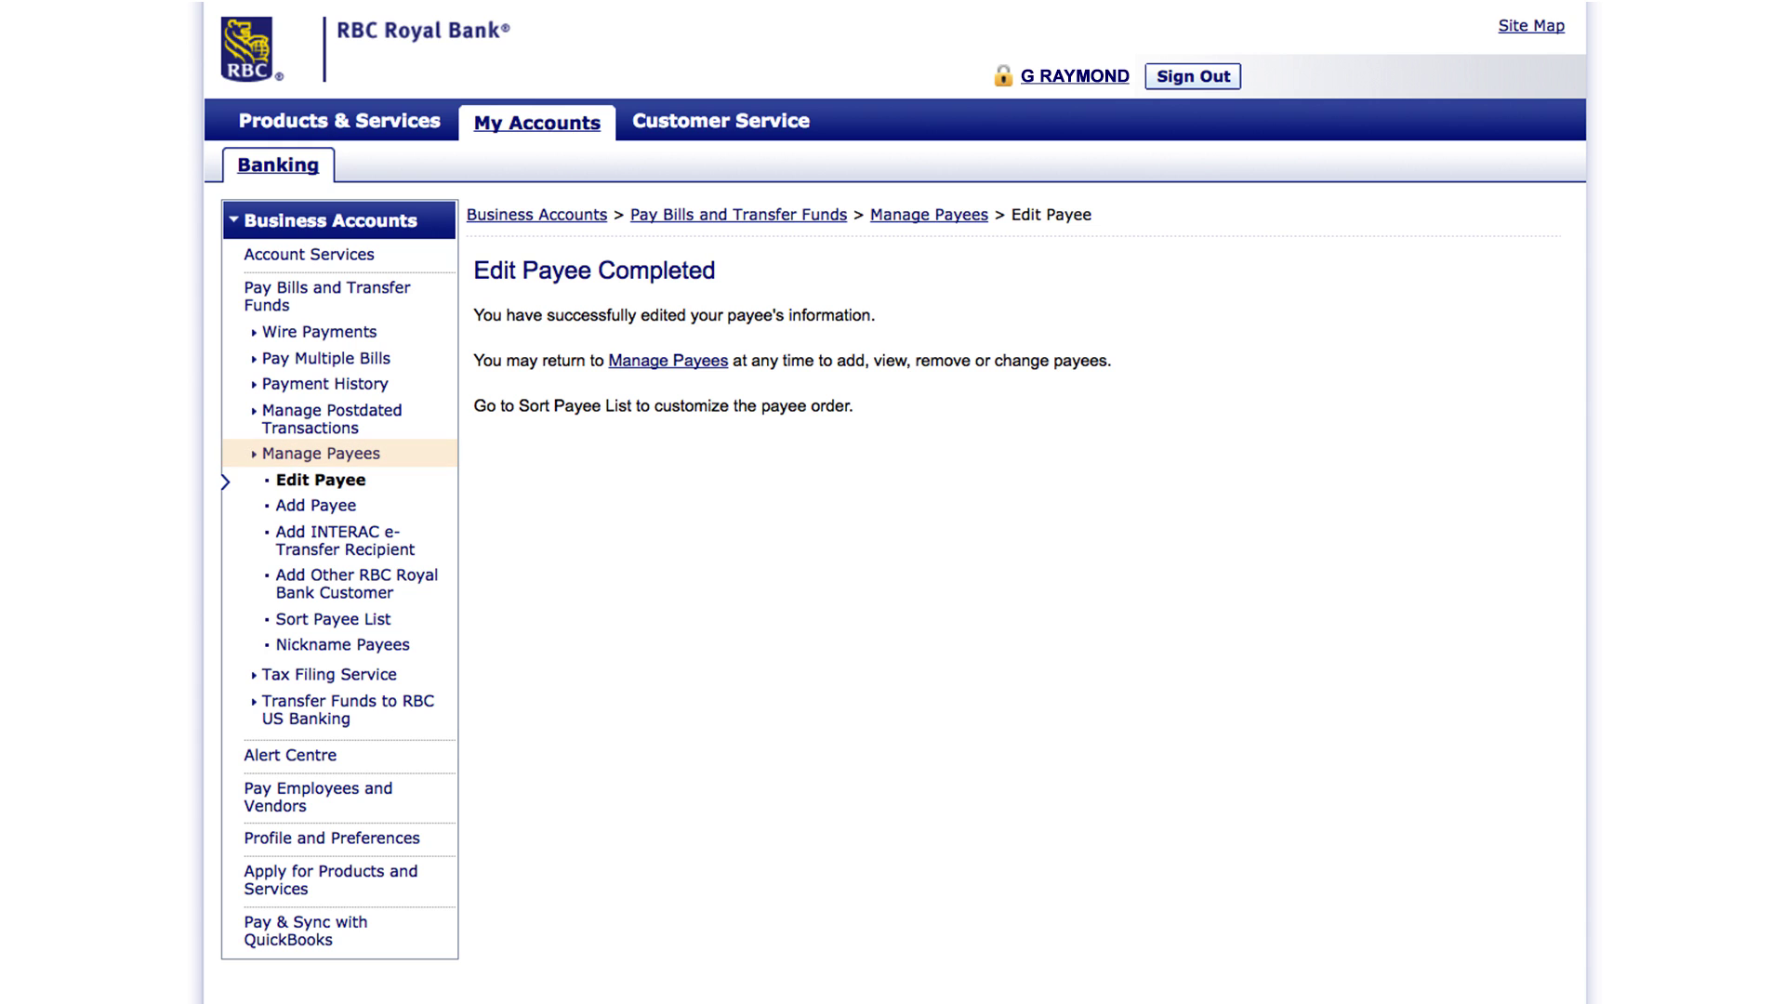
- From Manage Payees, delete SEARS INSURANCE LTD (account 123456) and confirm
click(318, 453)
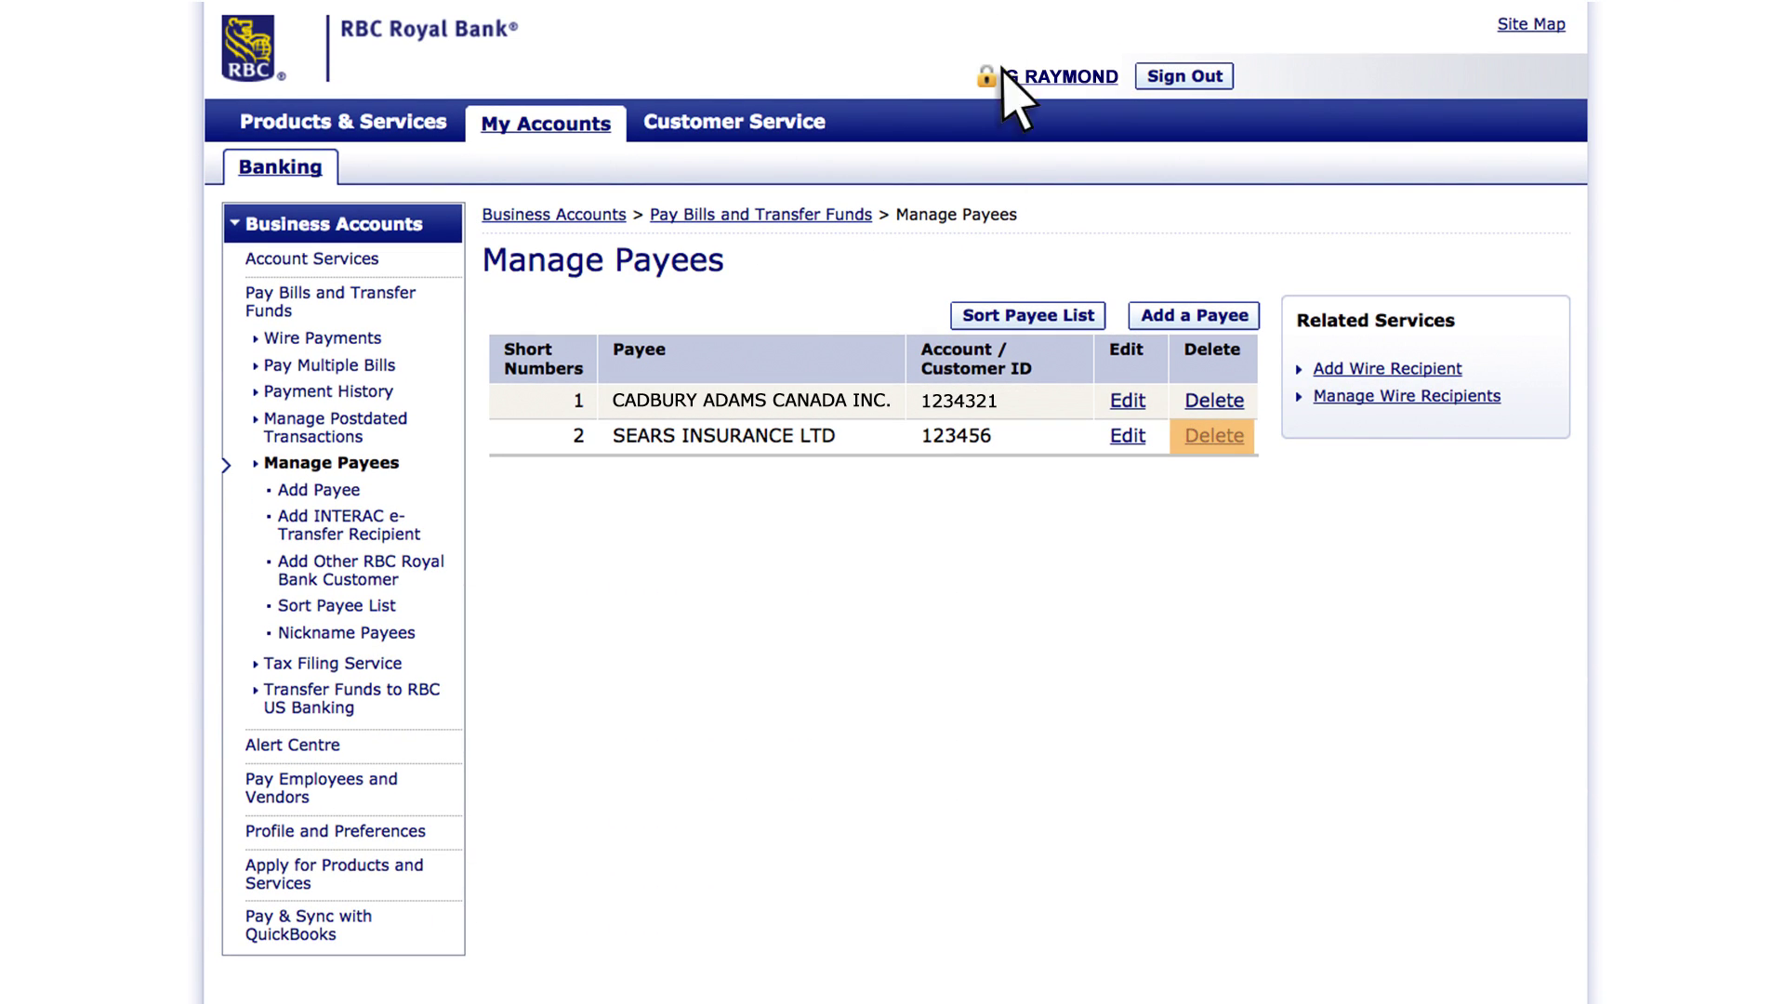
click(1208, 435)
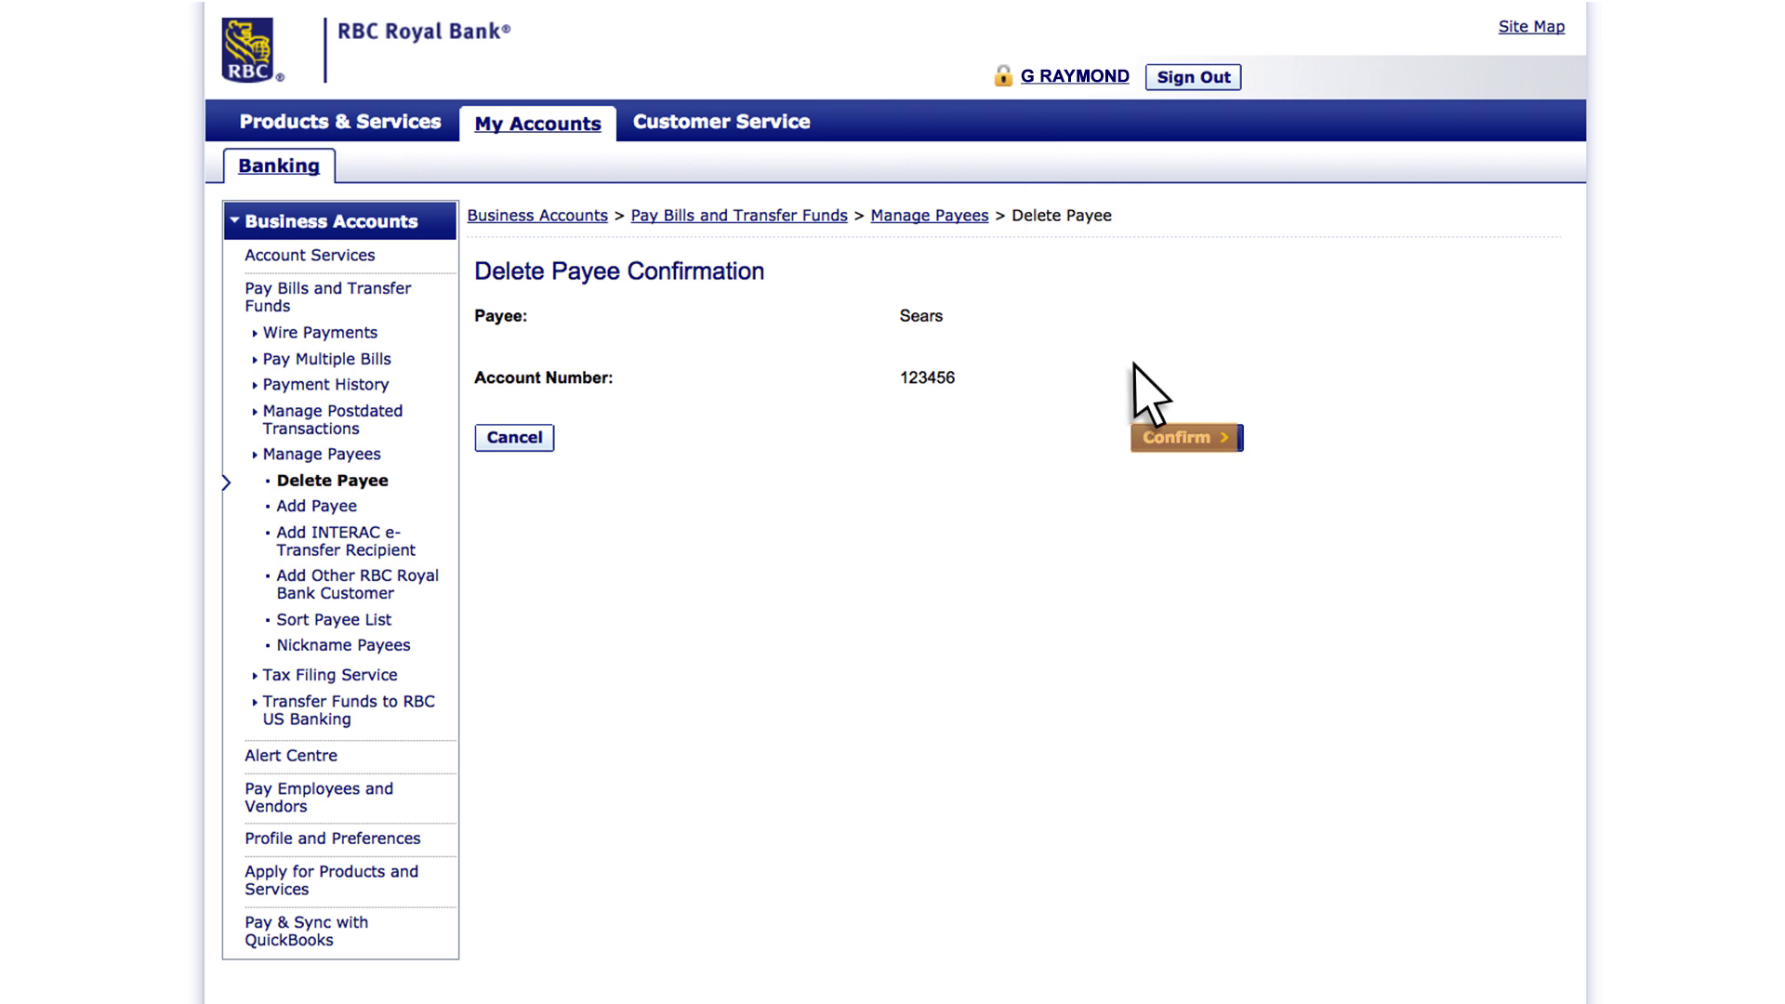
click(1190, 448)
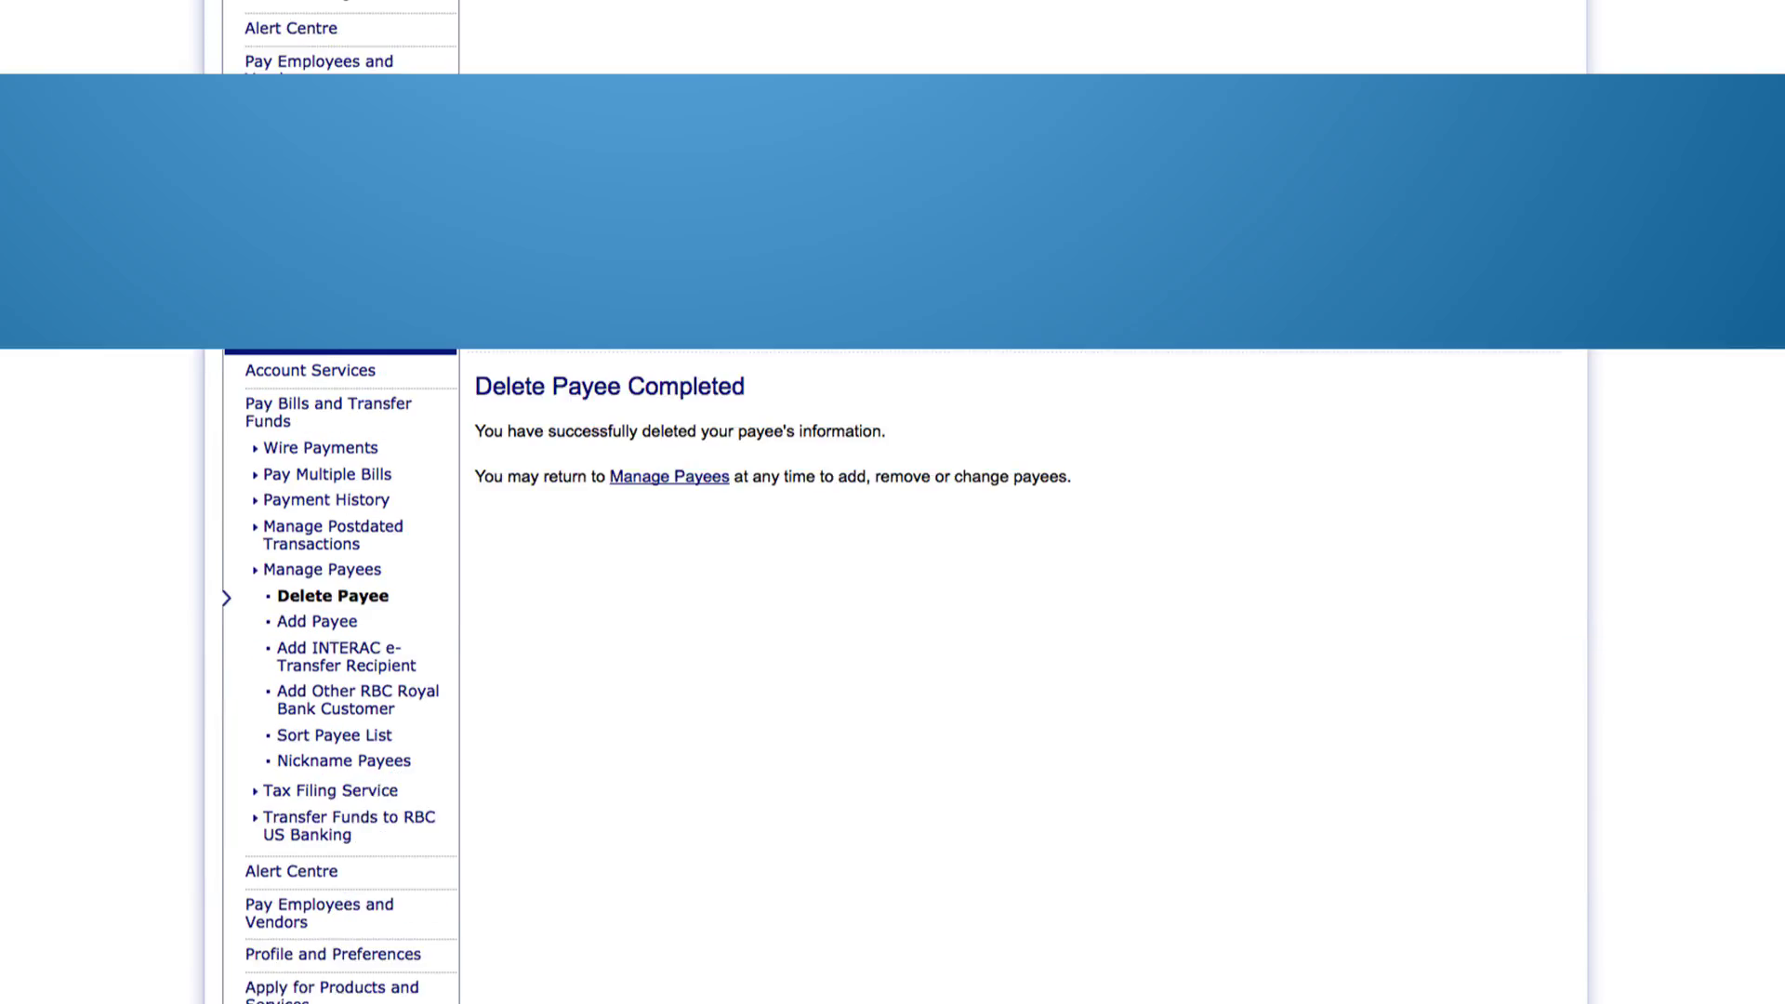